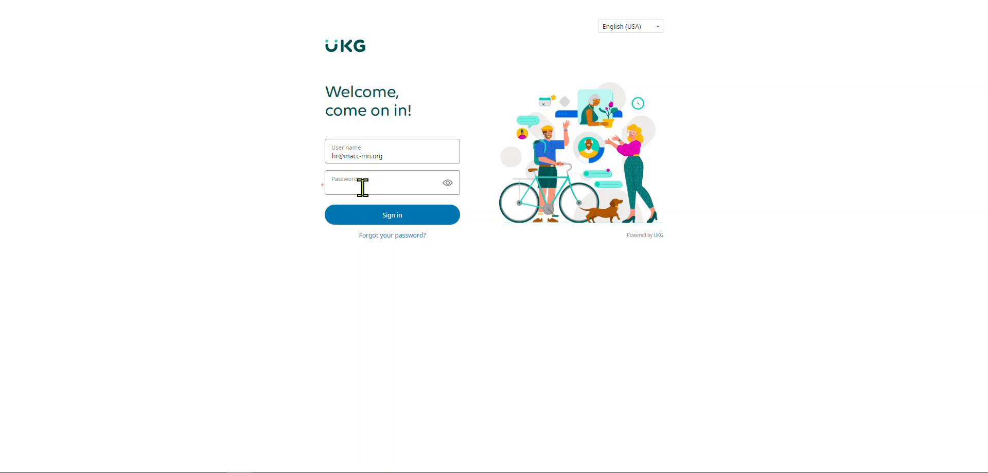
Step: Sign in to UKG Pro with the account password
left_click(362, 187)
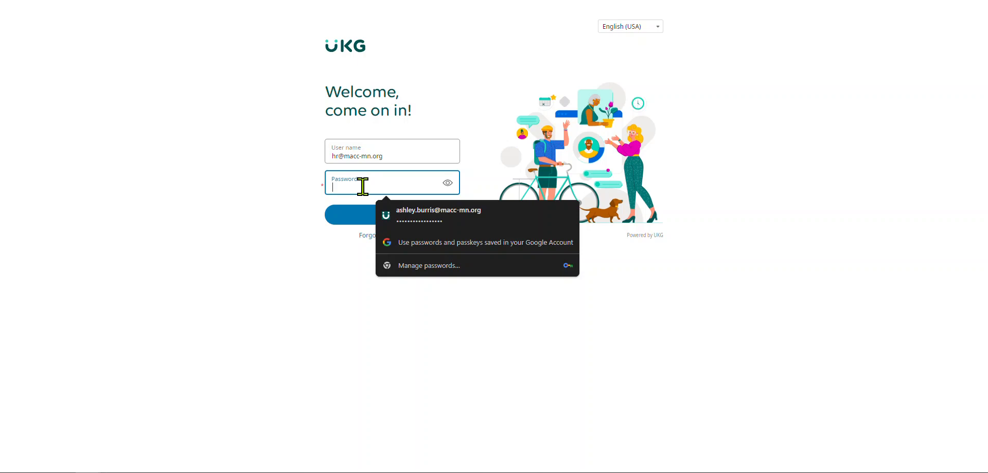
type("••••")
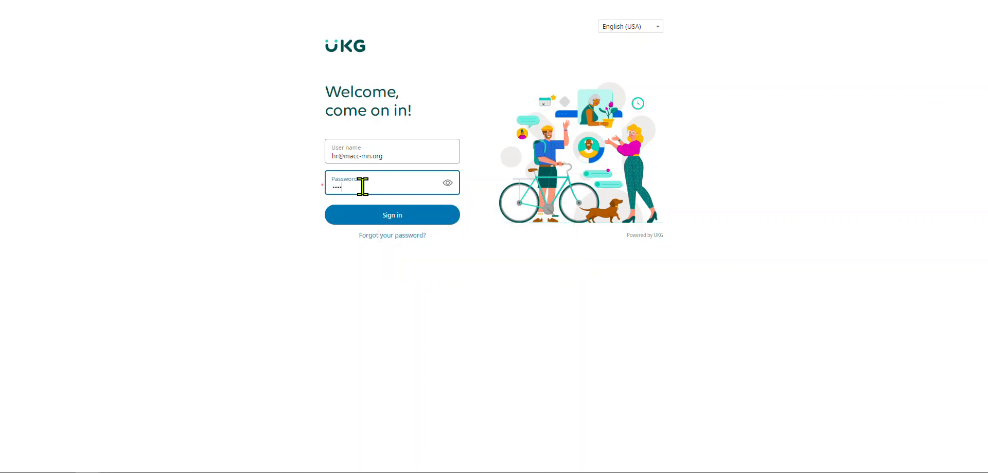
type("••••")
left_click(423, 218)
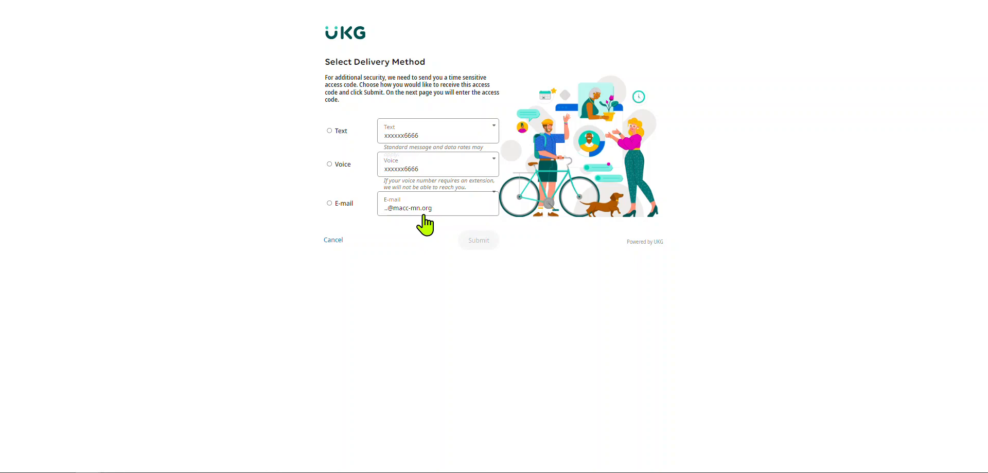
Step: Request the security code by e-mail, enter it, and skip codes for 7 days
left_click(329, 203)
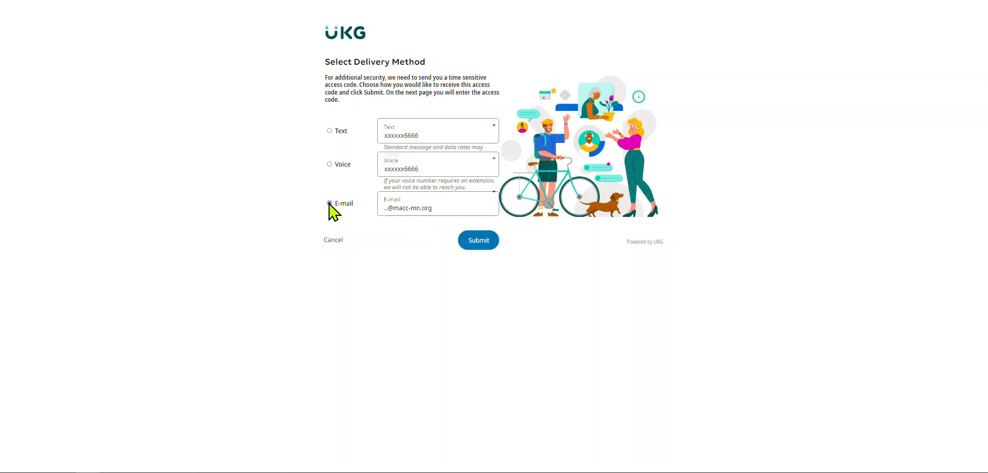
left_click(478, 243)
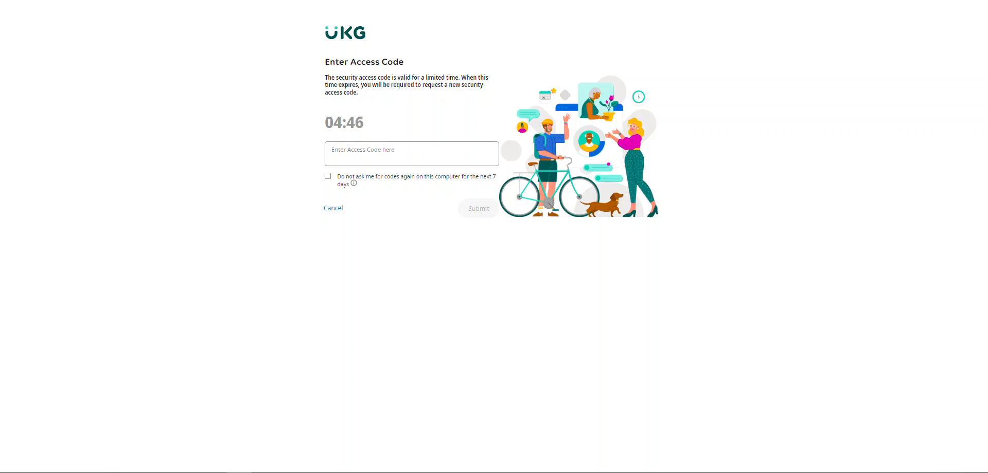
left_click(426, 155)
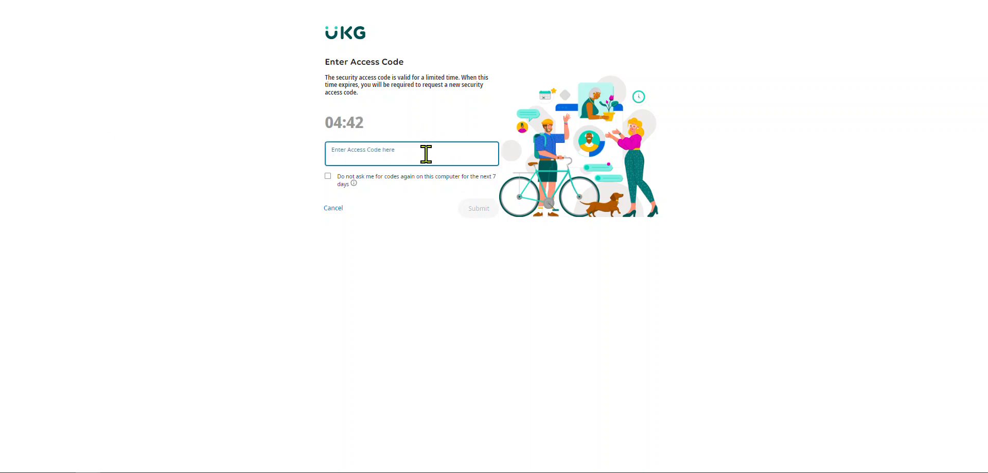
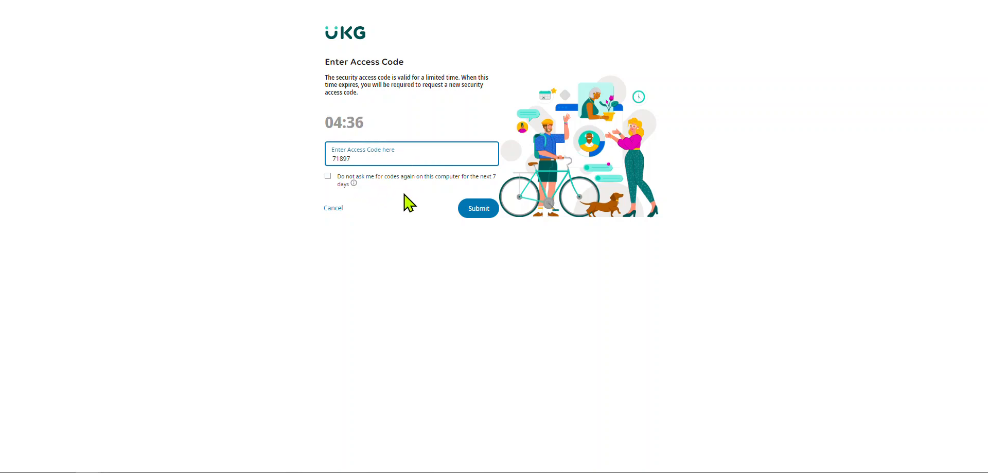
left_click(328, 177)
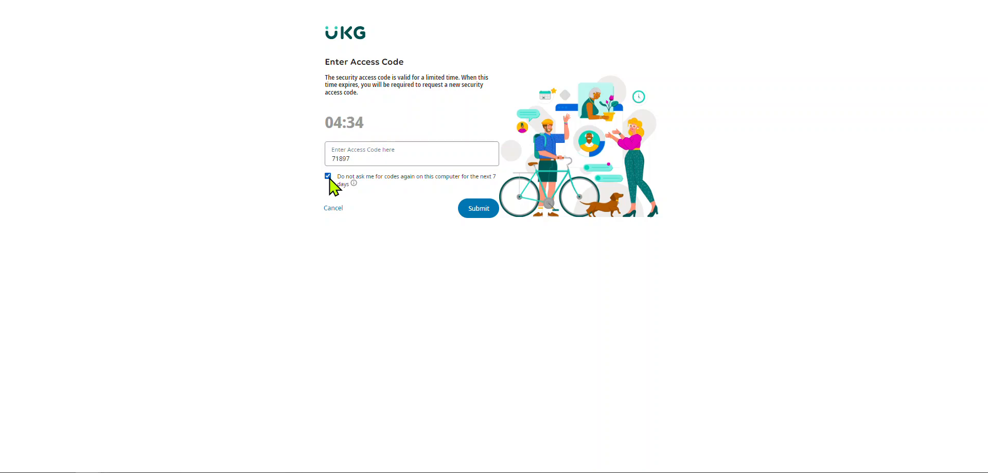
left_click(468, 211)
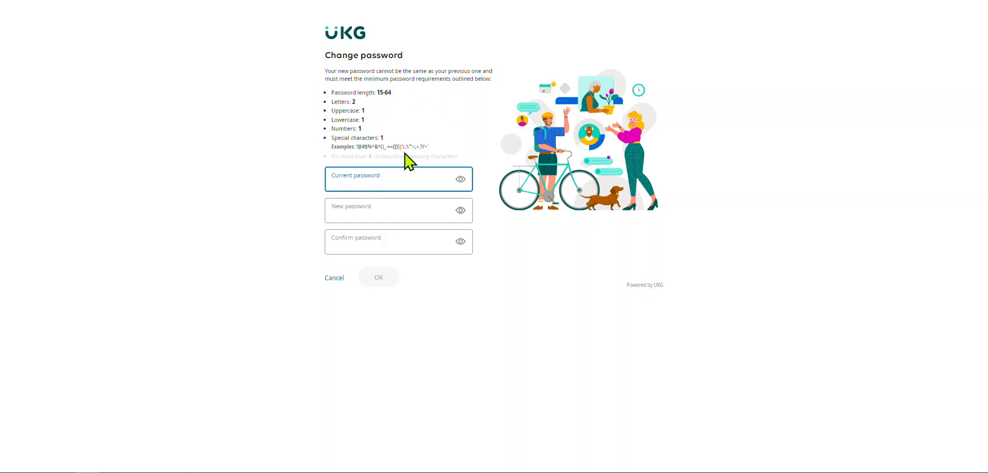
Step: Enter the current password, set and confirm a new password, and submit
left_click(397, 179)
type("*****")
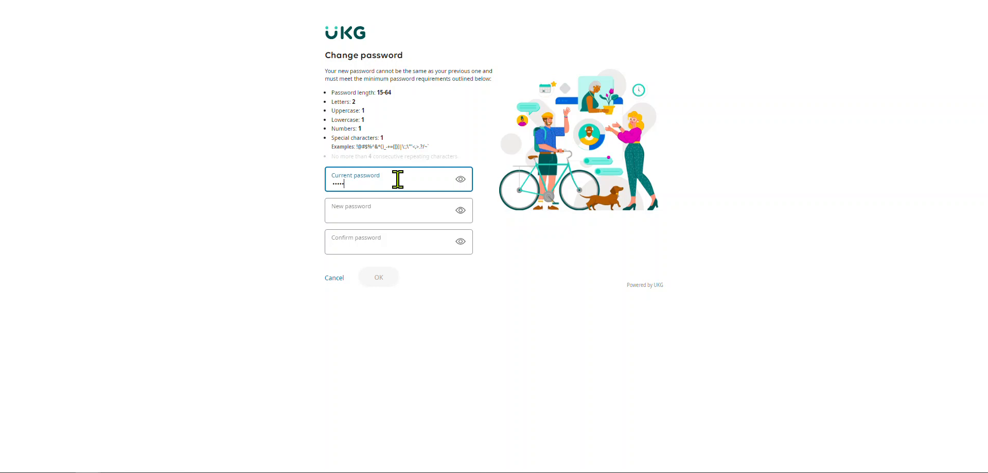
type("***")
key("Tab")
key("Tab")
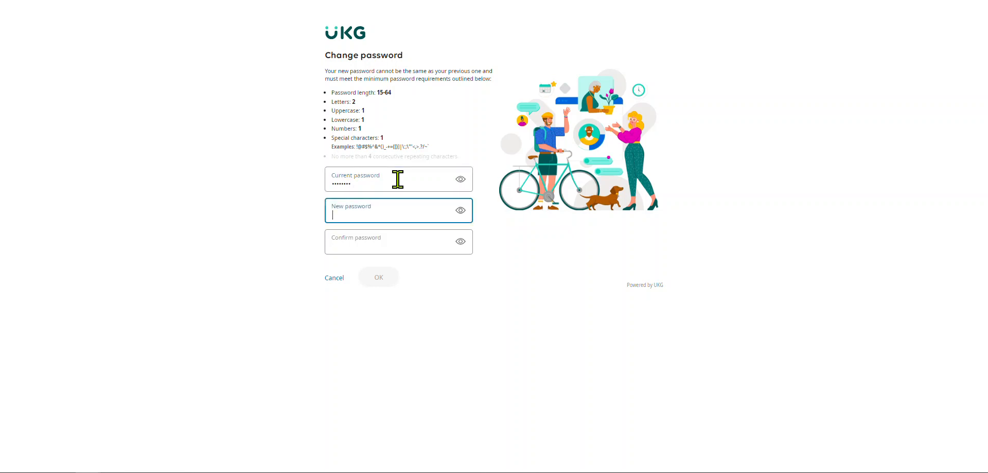
type("*****")
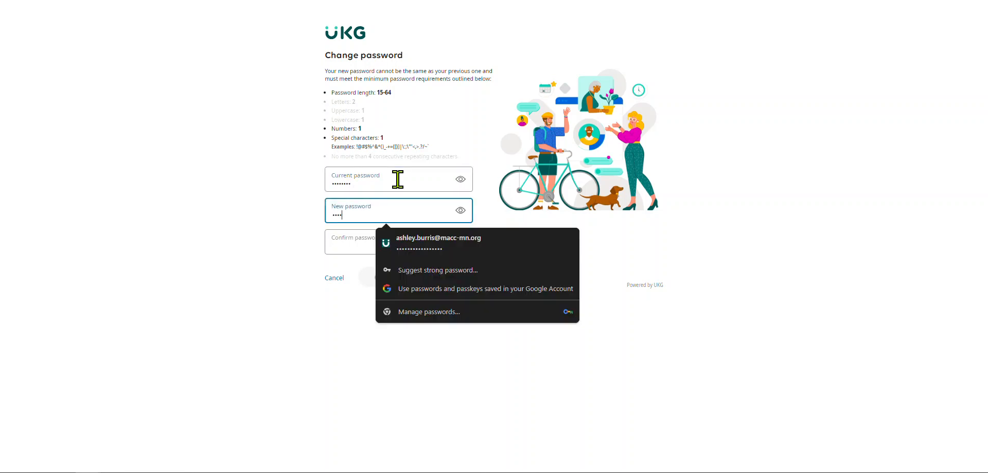
type("*********")
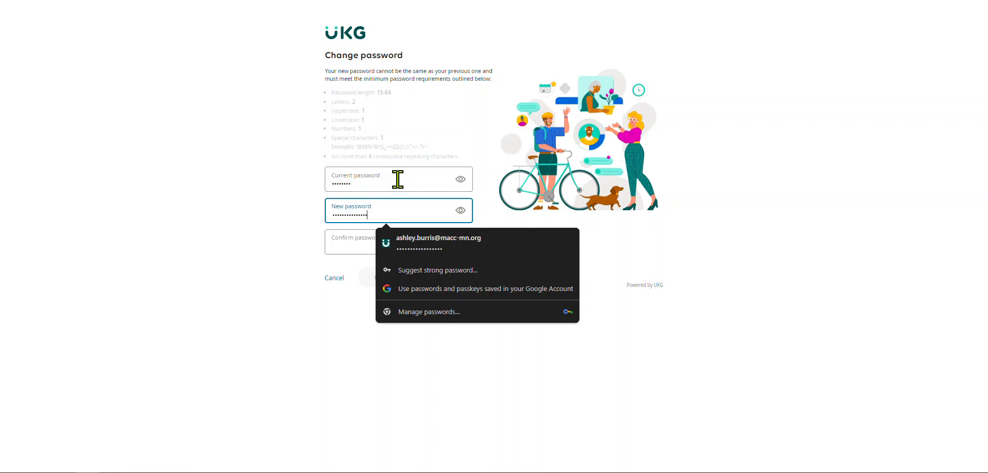
left_click(354, 249)
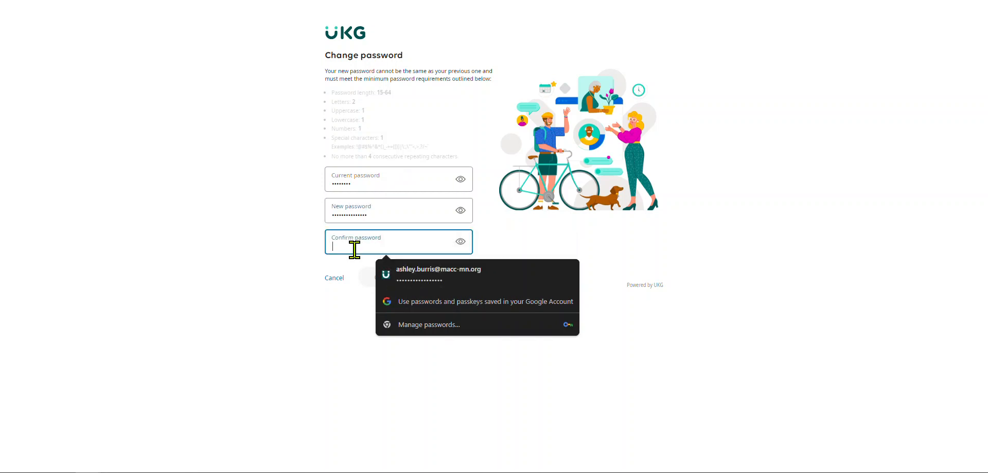
type("*****")
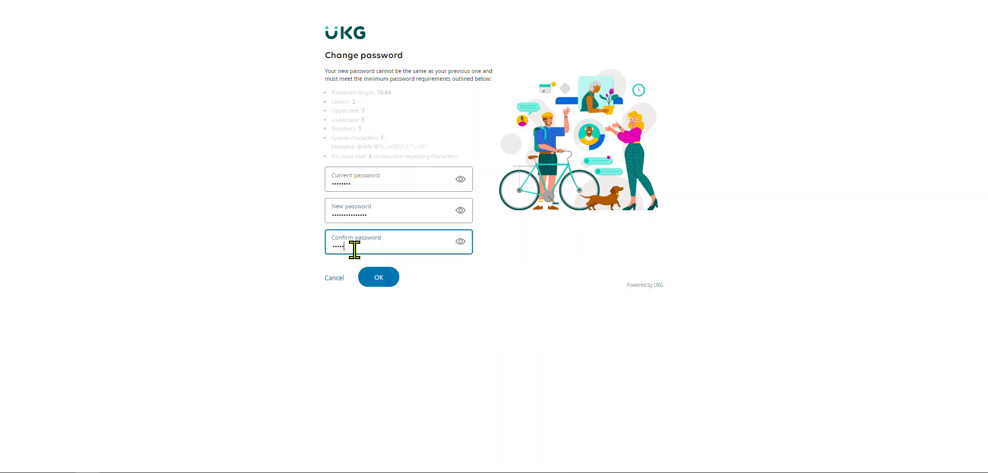
type("*********")
left_click(379, 280)
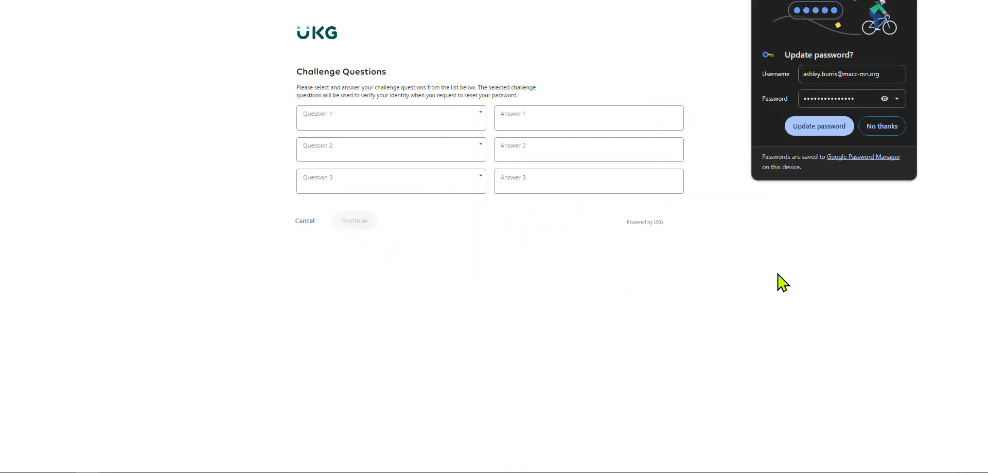
Step: Dismiss Chrome's password prompt and answer the birth-city challenge question
left_click(891, 130)
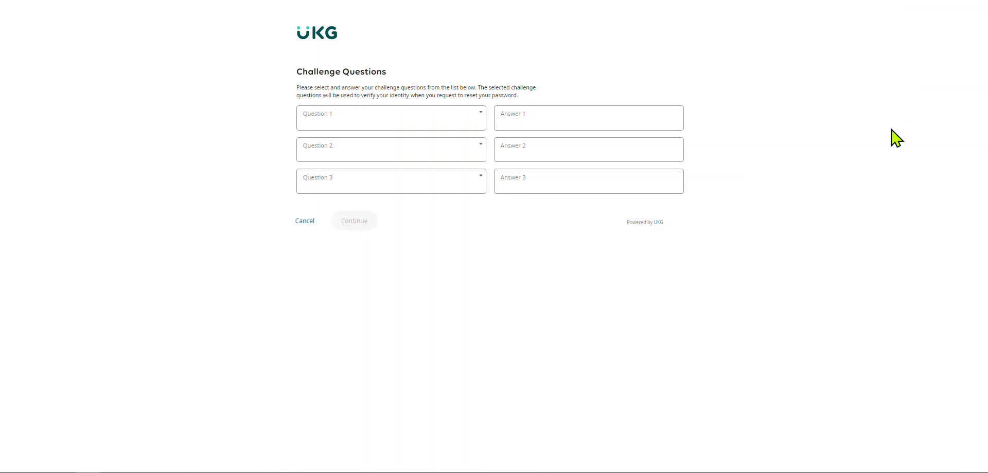
left_click(333, 126)
left_click(340, 146)
left_click(532, 118)
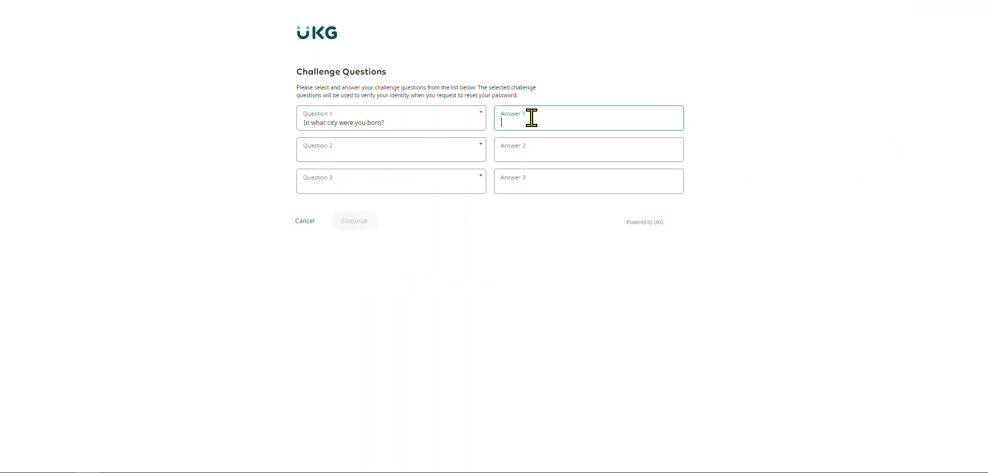
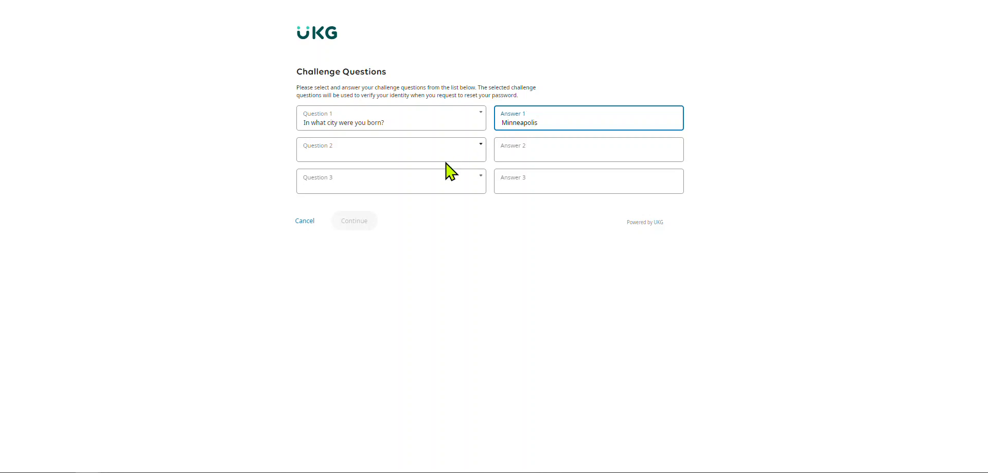
Step: Choose and answer the childhood-street challenge question
left_click(409, 157)
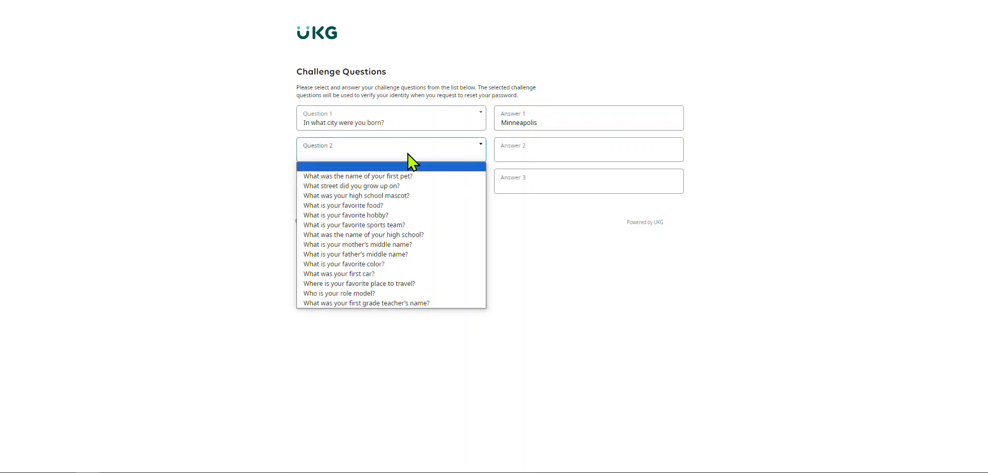
left_click(378, 186)
left_click(561, 146)
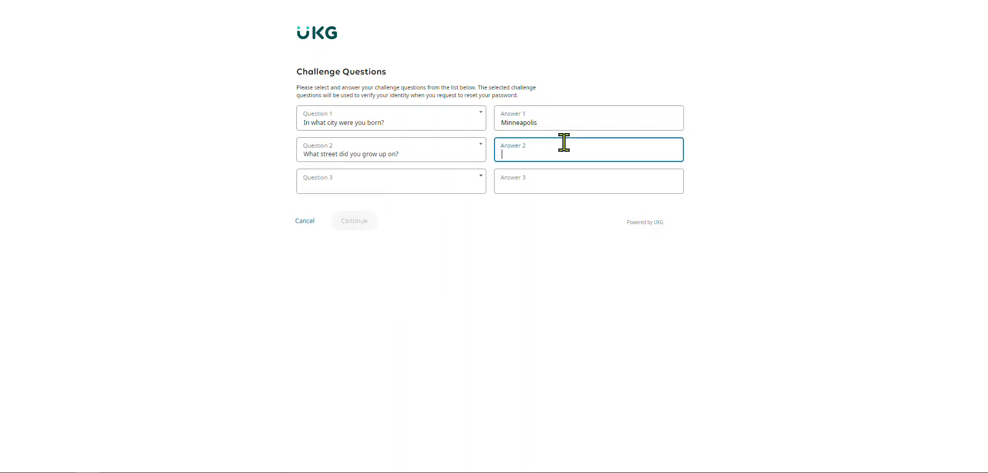
Step: Choose and answer the favorite-food question, then continue
left_click(355, 187)
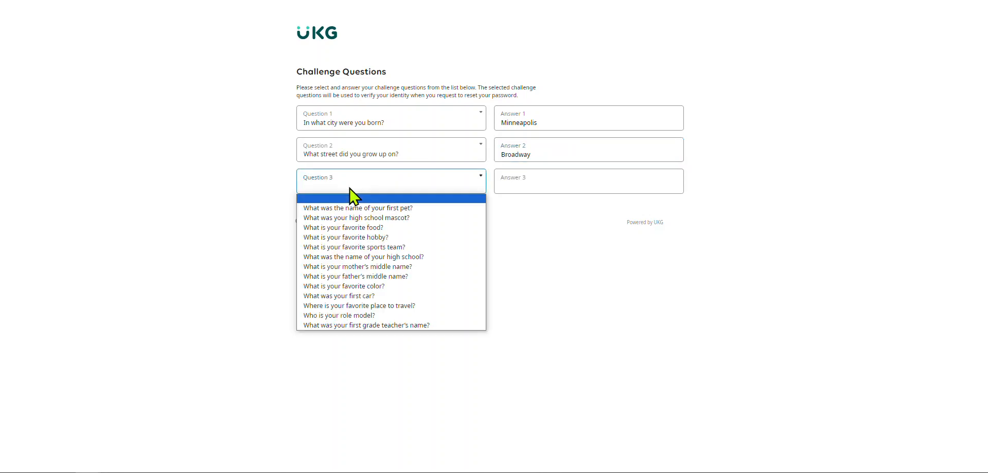
left_click(360, 227)
left_click(571, 175)
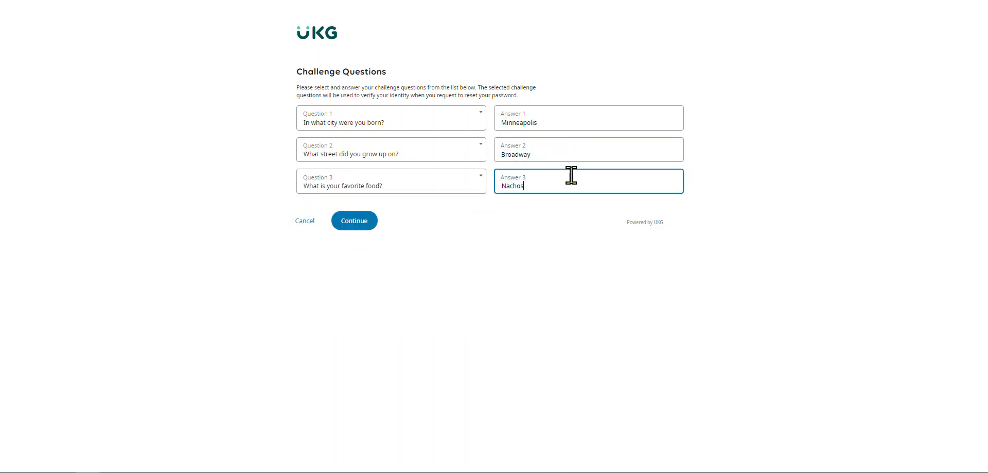
left_click(354, 227)
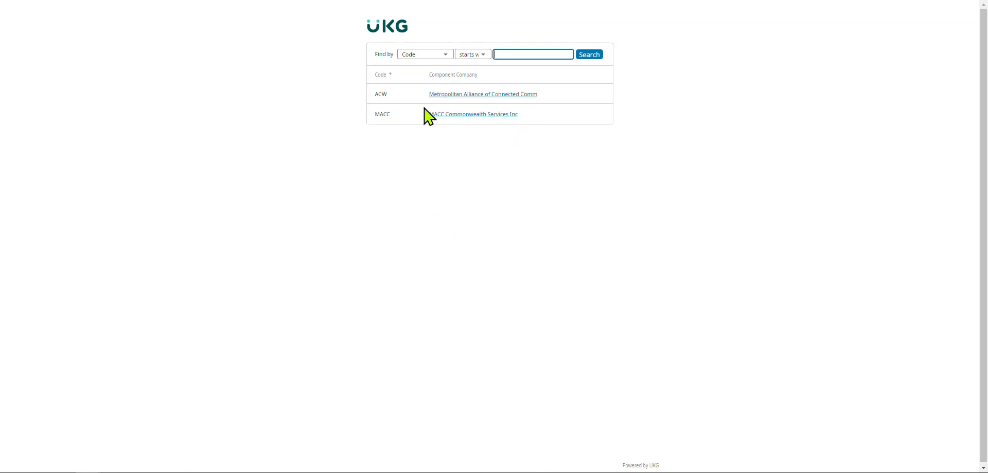
Step: Enter MACC Commonwealth Services Inc from the component company list
left_click(501, 120)
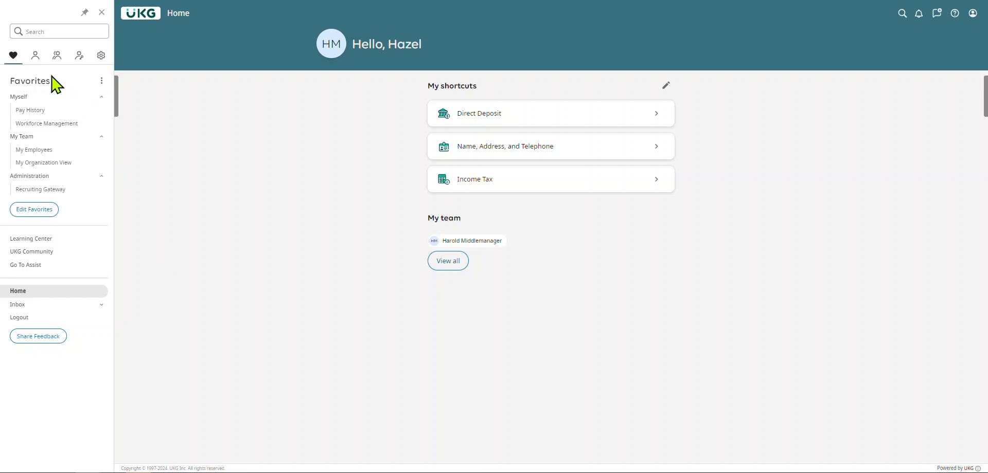
Step: Open Name, Address, and Telephone under Myself > Personal in the sidebar
left_click(35, 56)
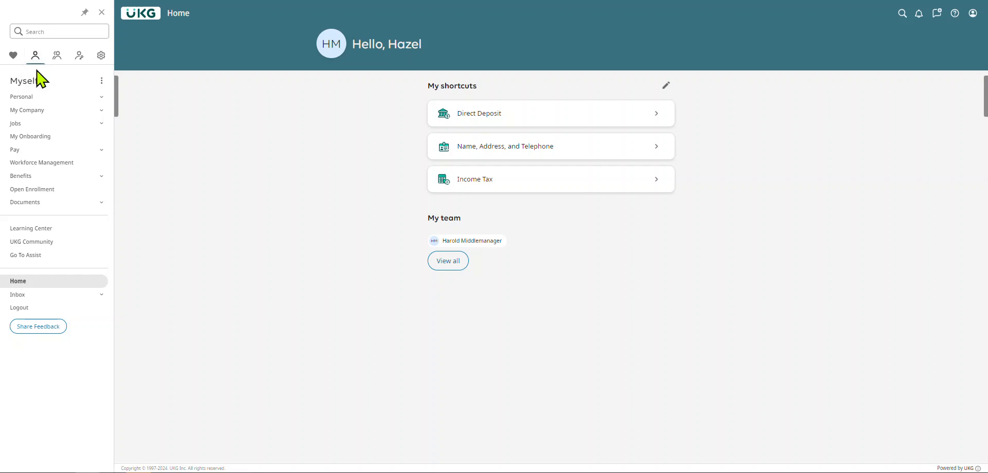
left_click(28, 98)
left_click(29, 110)
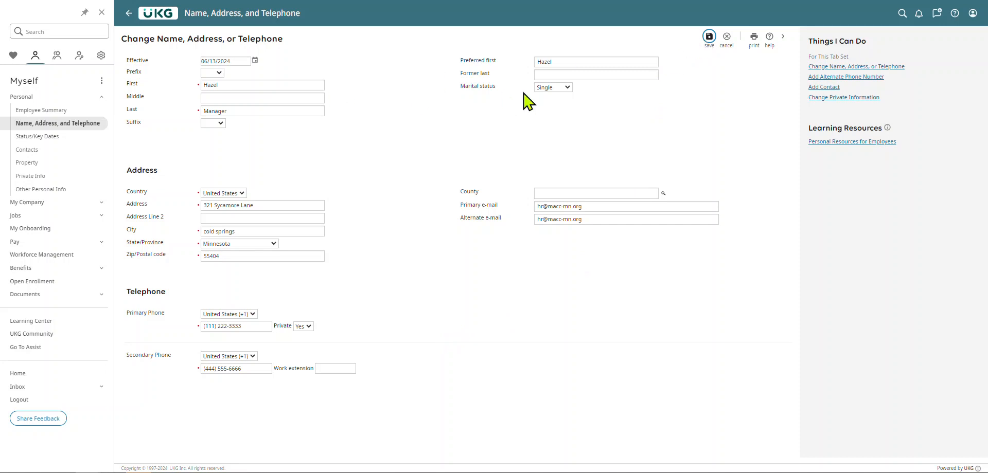
Step: Discard the unsaved page changes and open Workforce Management from the Myself menu
left_click(726, 37)
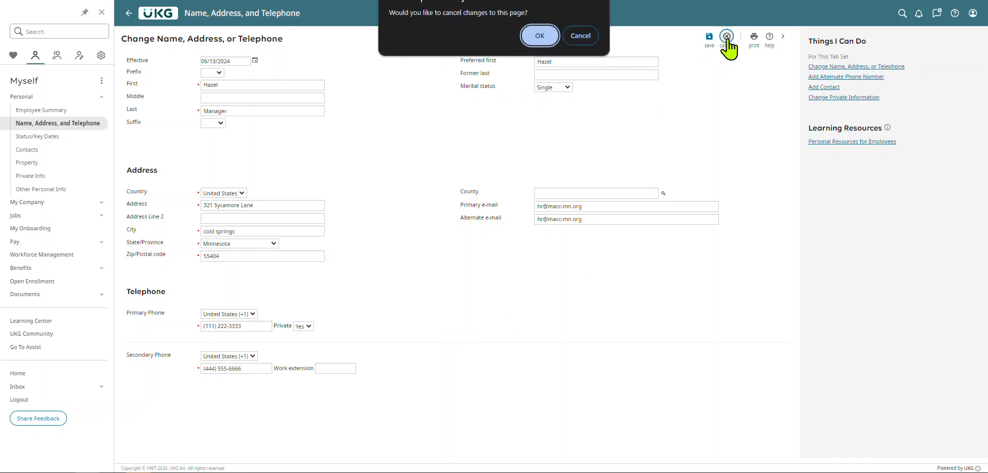
left_click(539, 35)
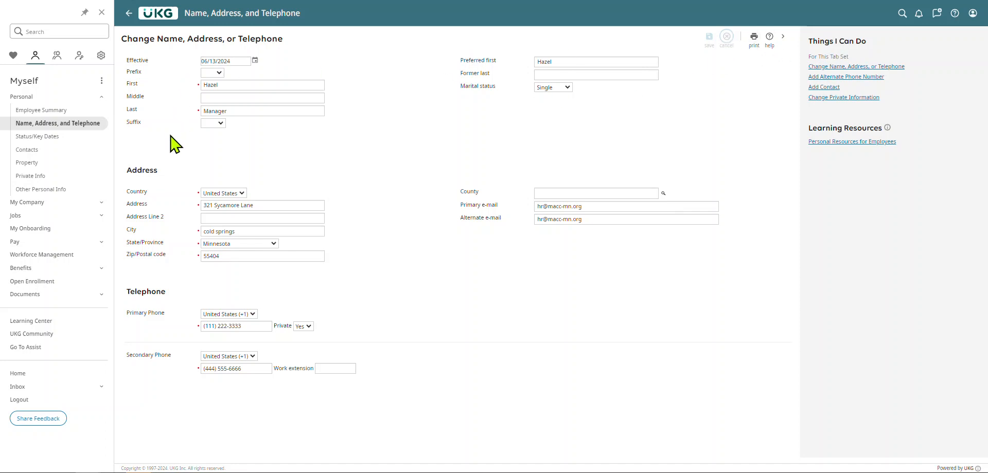
left_click(13, 56)
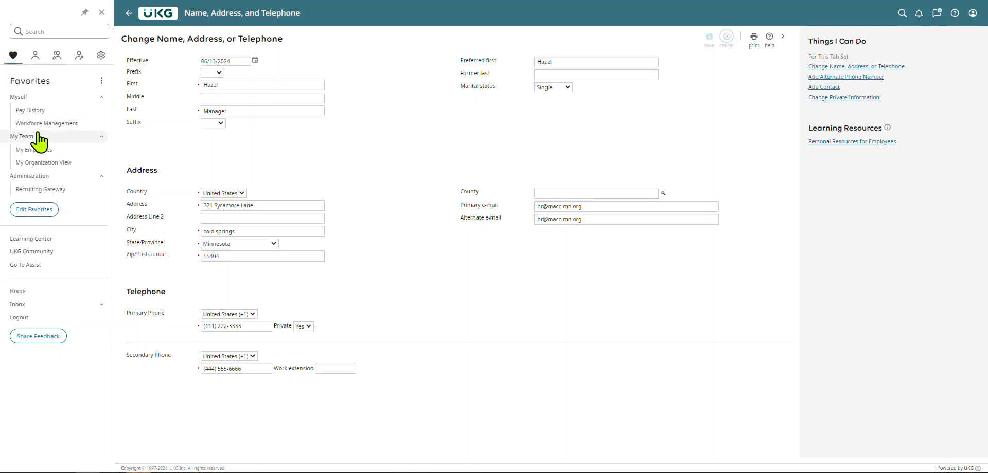
left_click(34, 55)
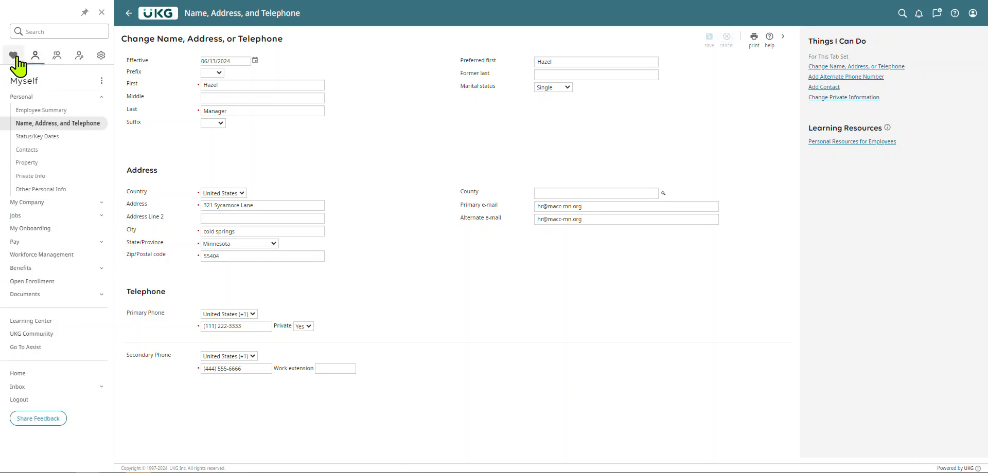
left_click(13, 57)
left_click(32, 57)
left_click(55, 258)
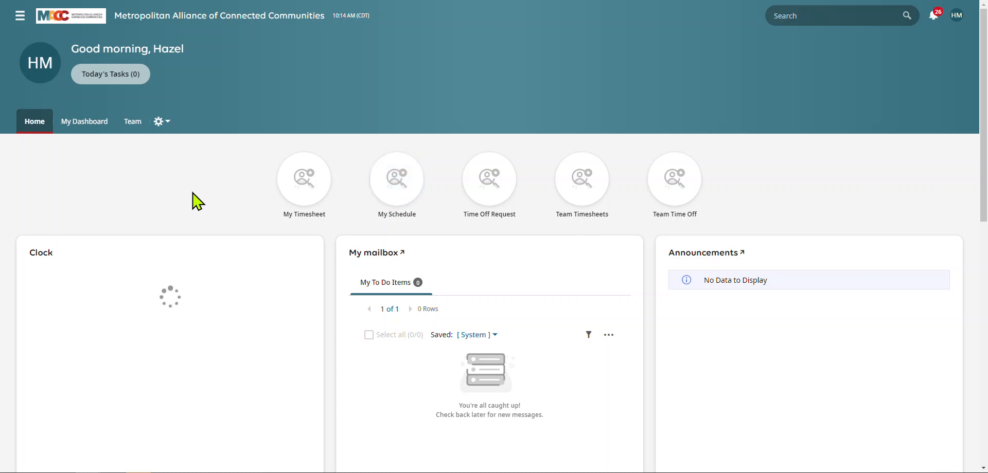
Step: Open My Timesheet from the home dashboard to list all timesheets
left_click(303, 185)
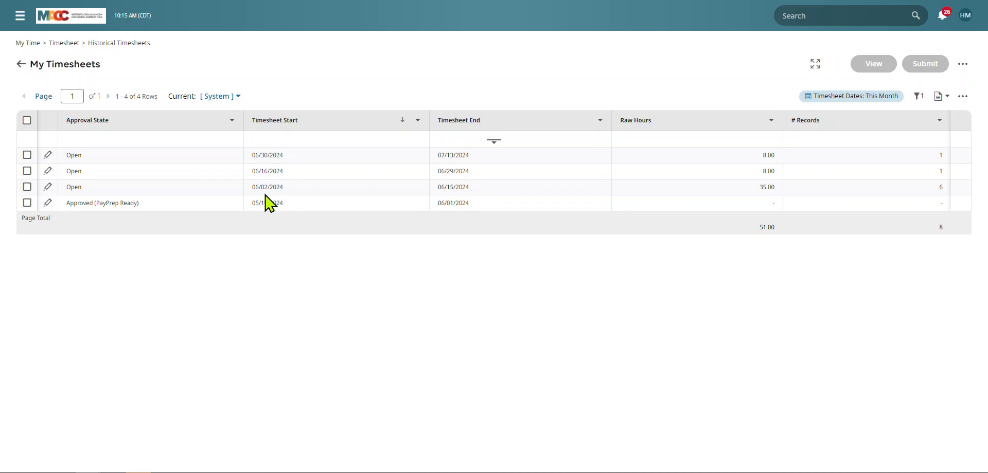
Step: Open the June 2–15 timesheet and add an 8-hour entry on Thu Jun 6
left_click(48, 187)
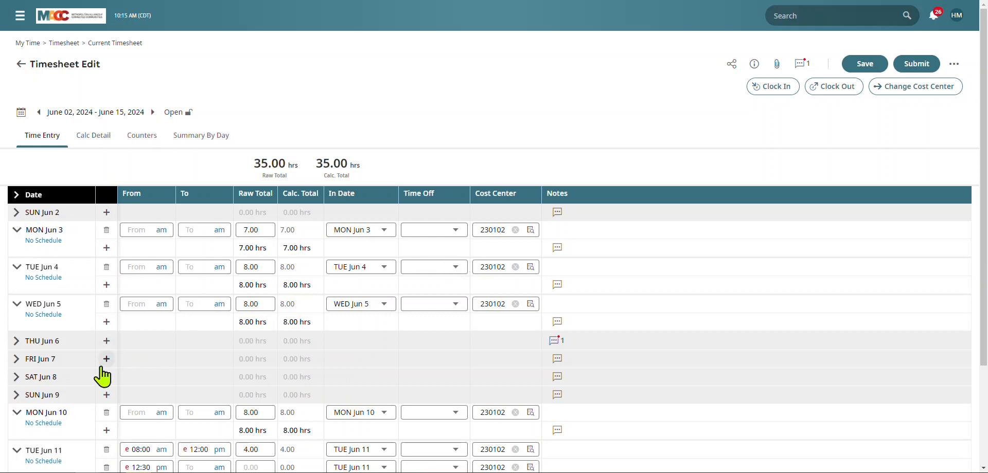
scroll(238, 449, "down", 2)
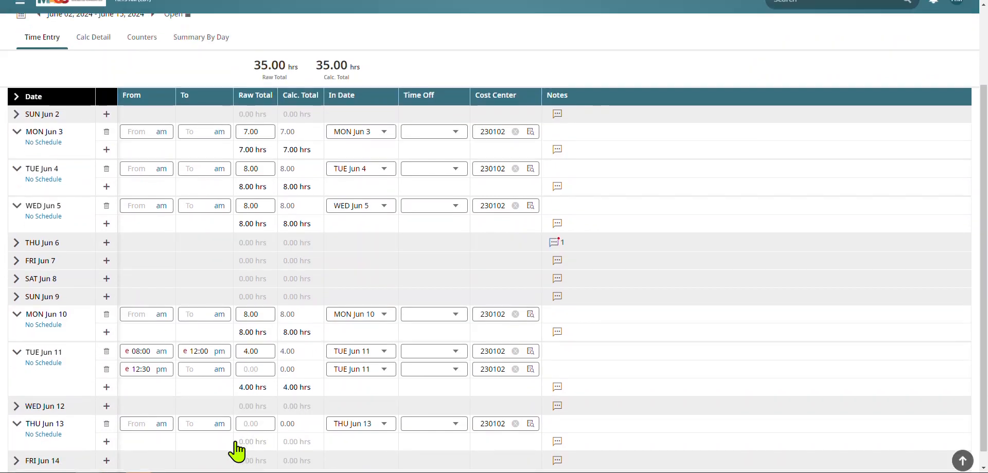
scroll(236, 448, "up", 2)
scroll(237, 451, "up", 1)
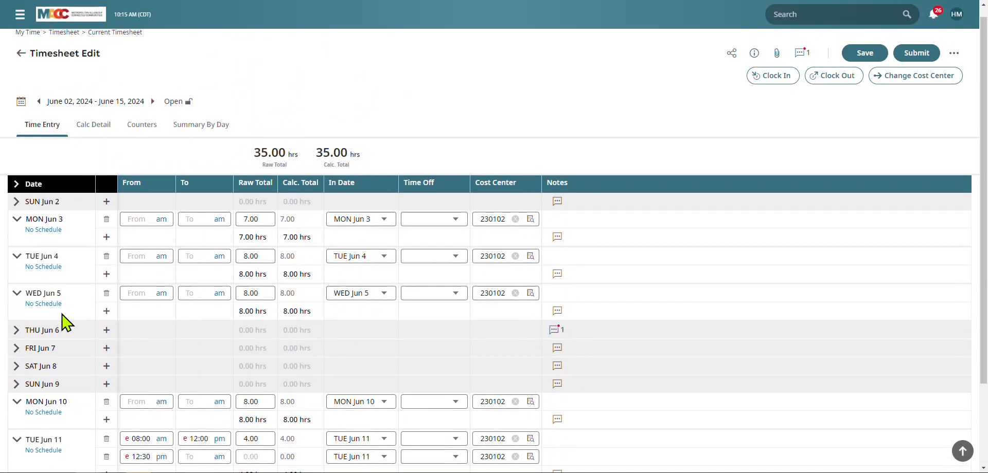
left_click(106, 330)
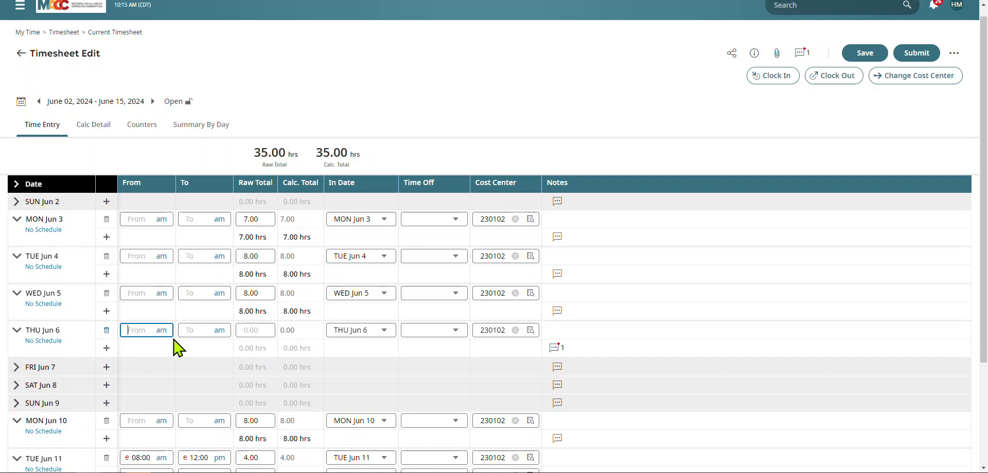
left_click(249, 331)
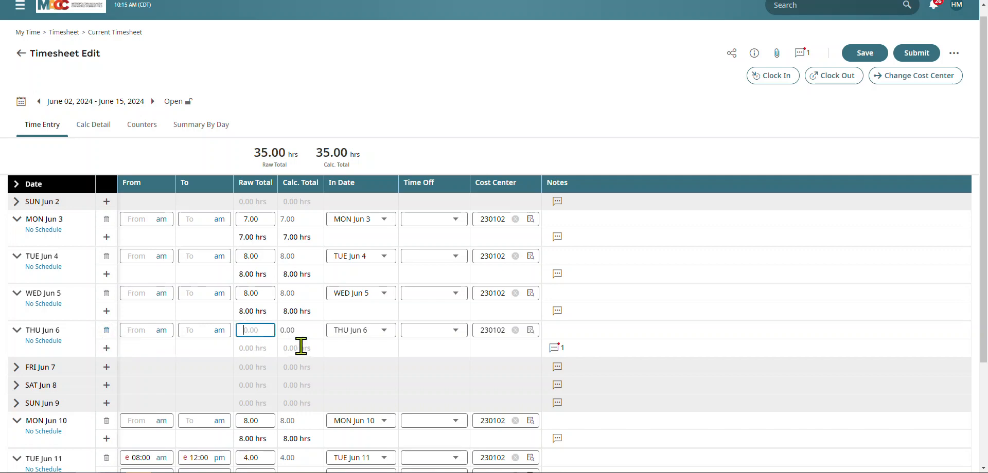
type("8")
left_click(447, 149)
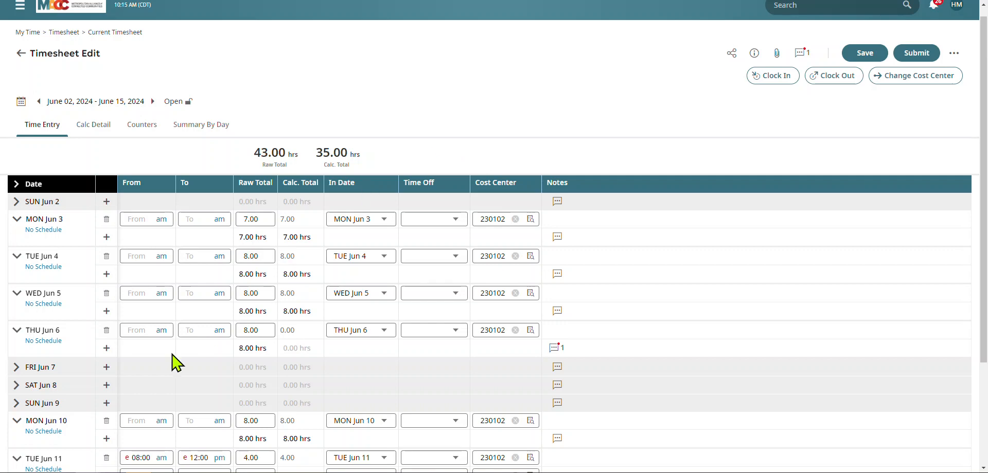
Step: Split Jun 6 into 4 worked hours and 4 Paid Time Off hours
left_click(105, 349)
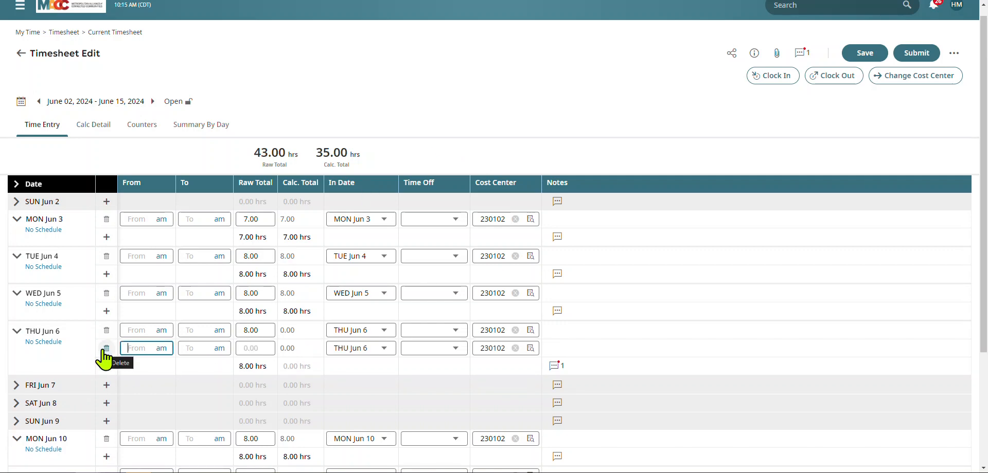
left_click(249, 330)
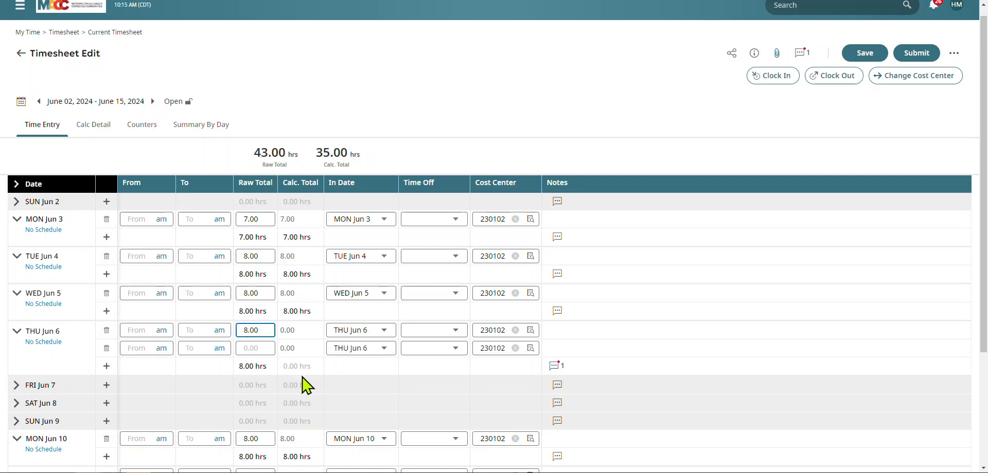
key("BackSpace")
left_click(256, 347)
type("4")
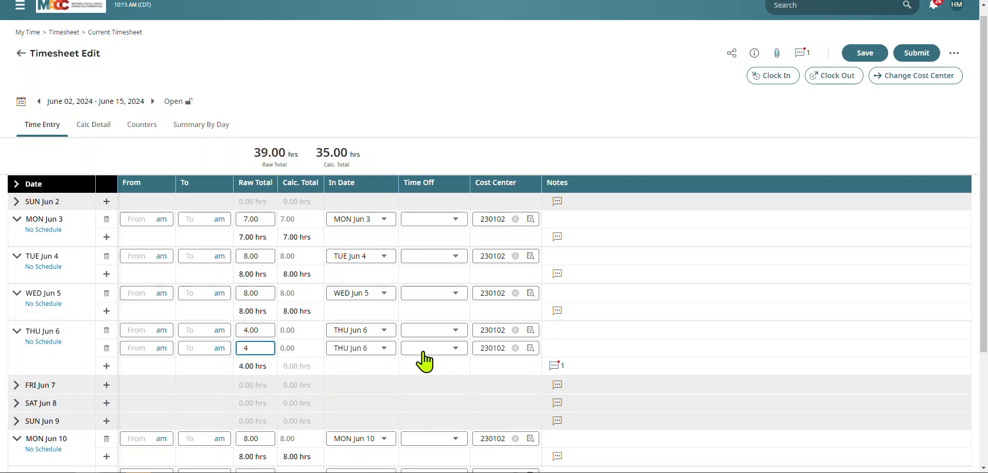
left_click(423, 349)
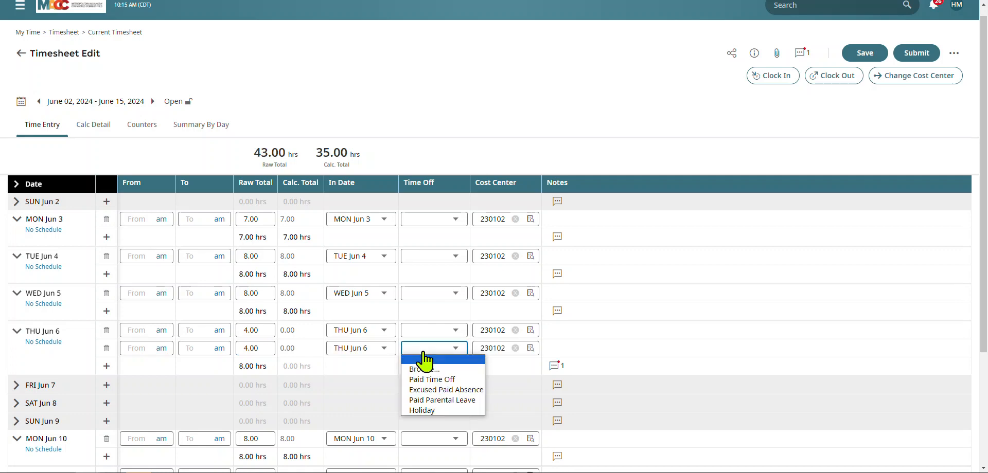
left_click(456, 381)
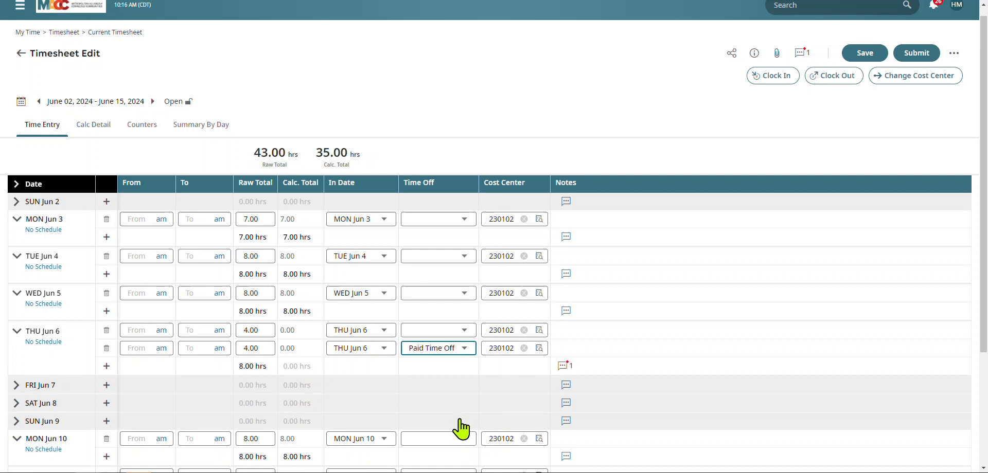
Step: Enter 8 hours on Fri Jun 7 and save the timesheet
scroll(460, 429, "down", 1)
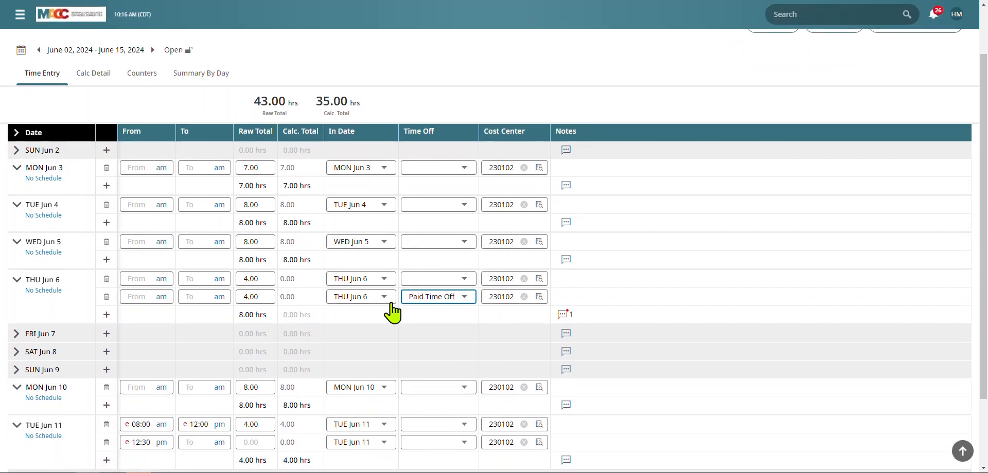
left_click(106, 333)
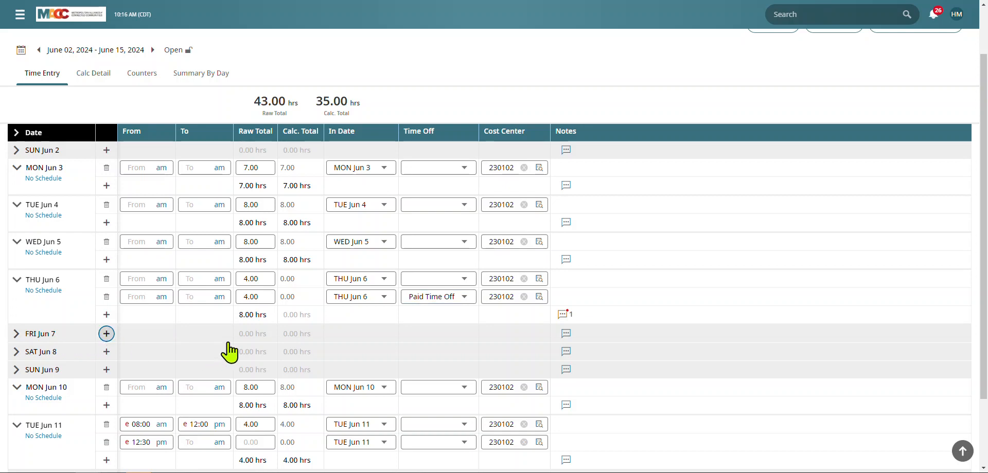
left_click(257, 334)
type("8")
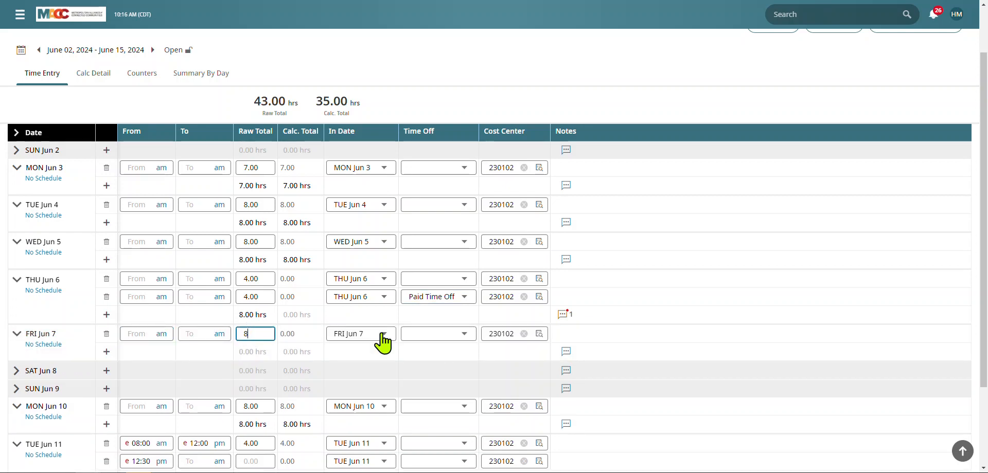
scroll(797, 357, "up", 1)
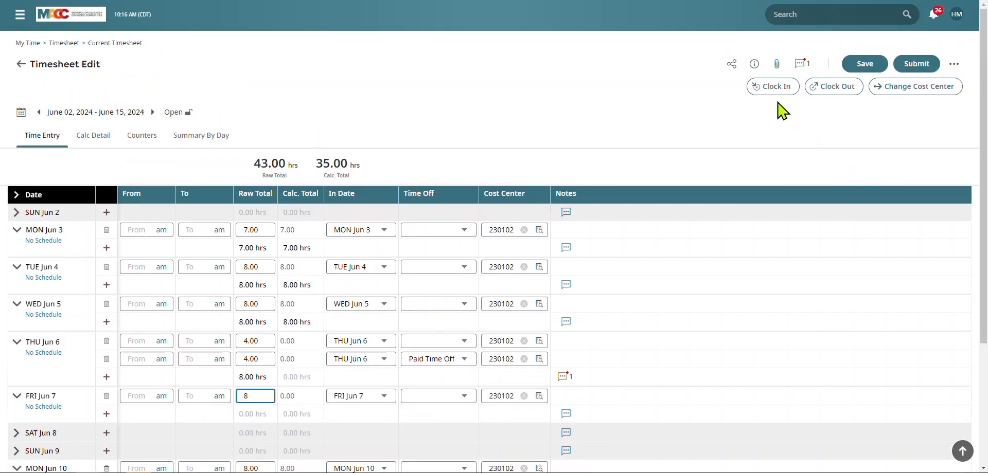
left_click(865, 67)
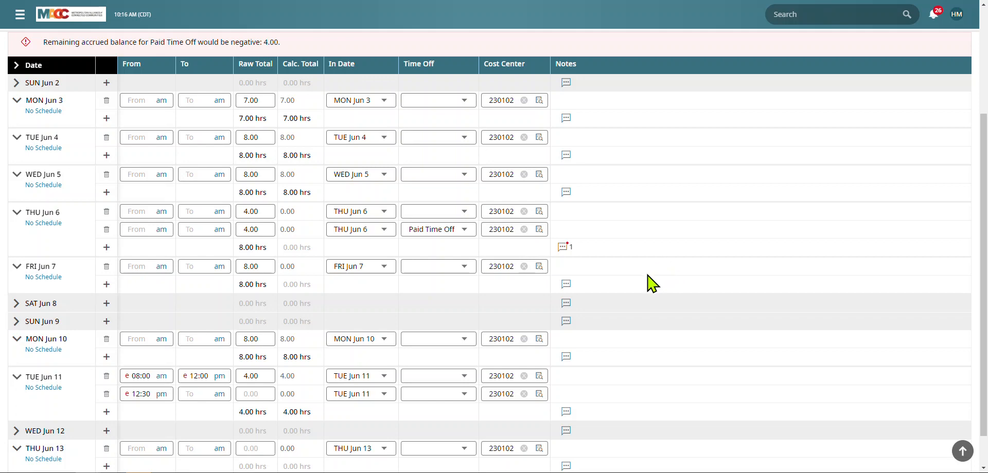
scroll(651, 283, "up", 3)
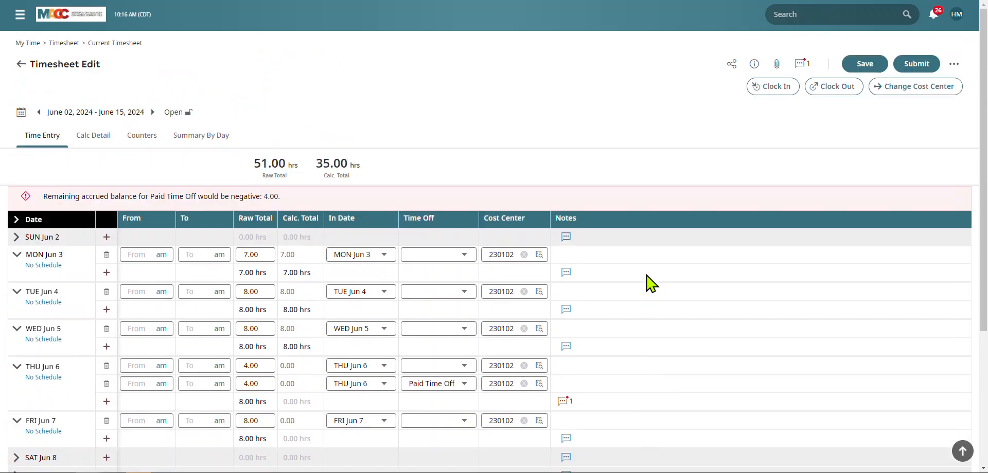
scroll(645, 286, "down", 1)
scroll(645, 285, "down", 3)
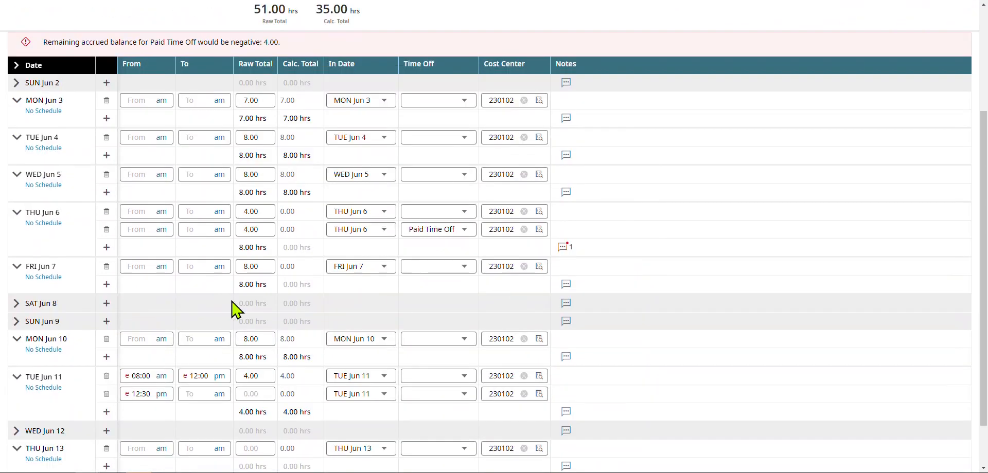
Step: Save the daily note 'forgot to input hours' on Thu Jun 6
left_click(565, 250)
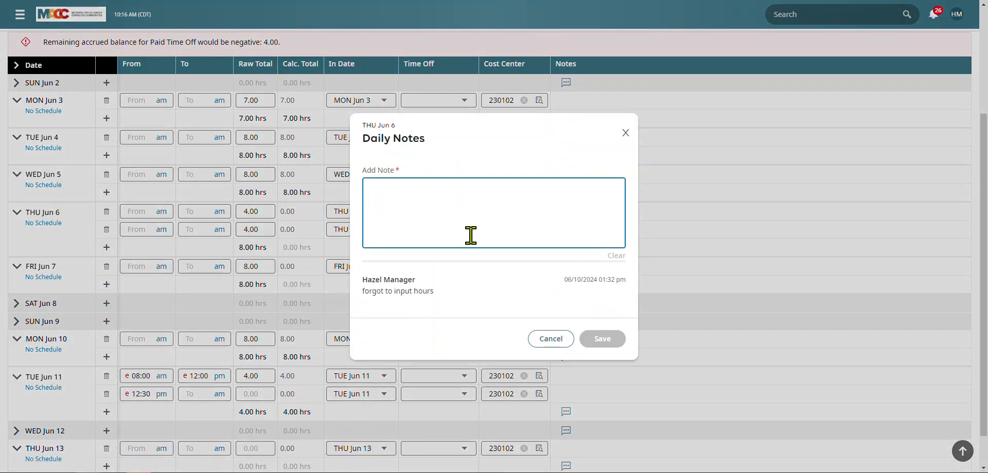
type("forgot to input hours")
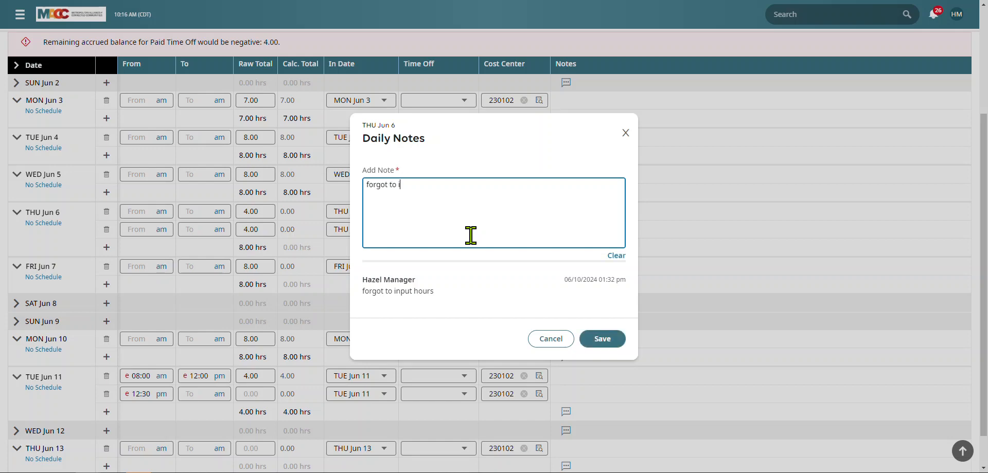
left_click(601, 342)
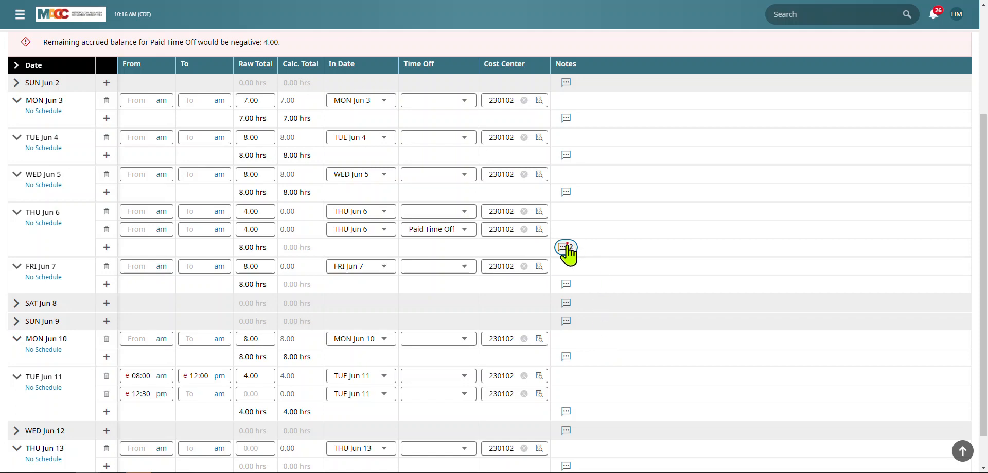
scroll(571, 258, "up", 3)
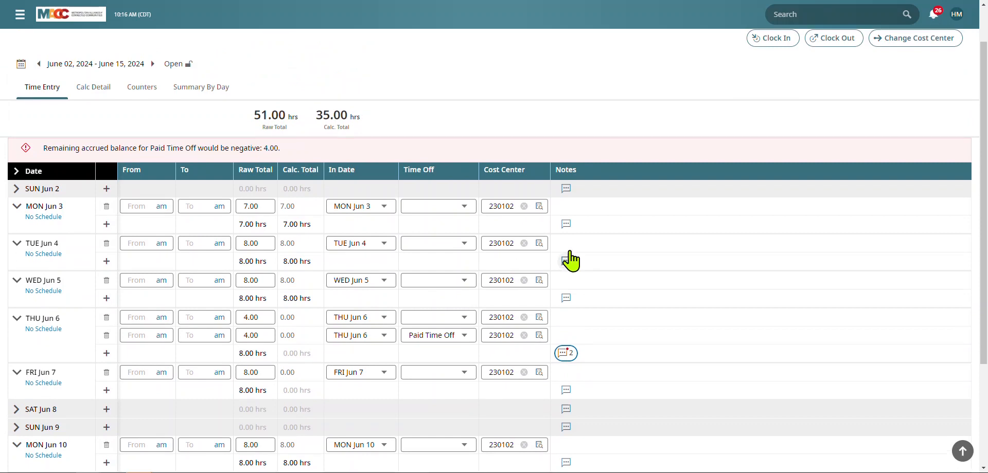
scroll(571, 259, "up", 1)
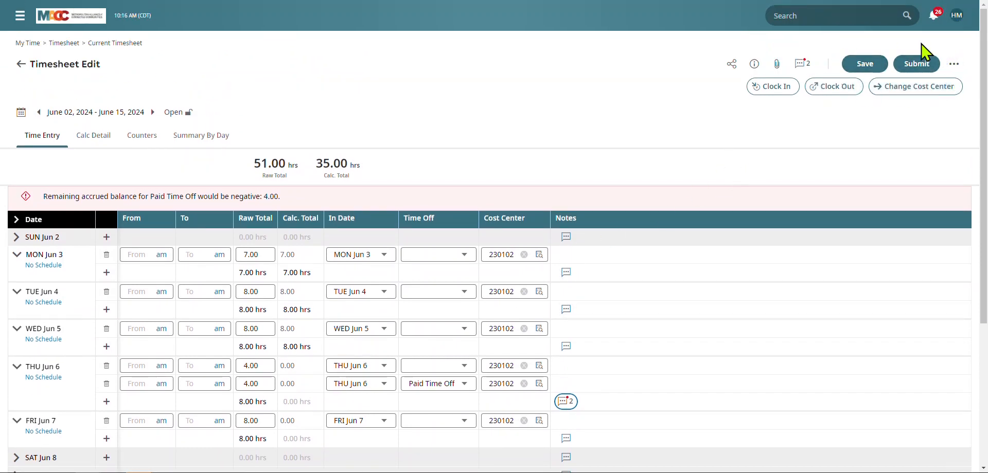
Step: Attempt submission, then delete Thursday June 6's Paid Time Off entry
left_click(915, 66)
scroll(558, 261, "down", 3)
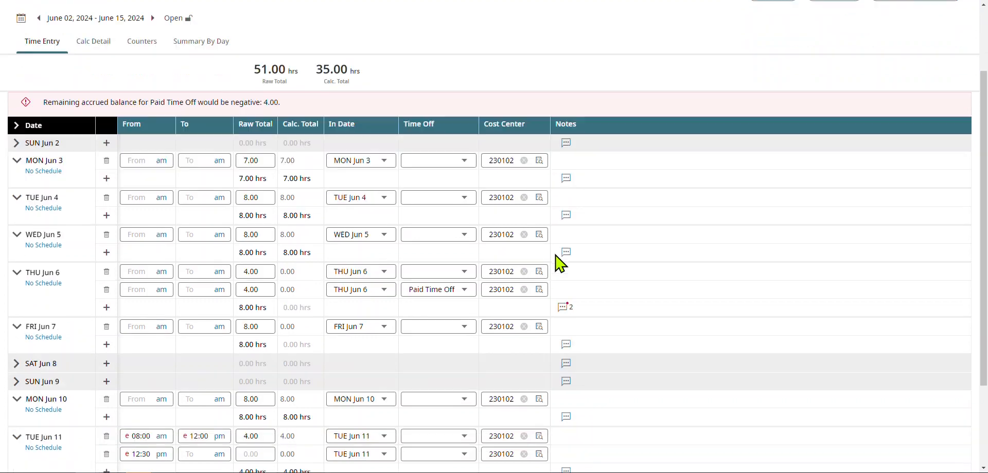
scroll(476, 189, "up", 2)
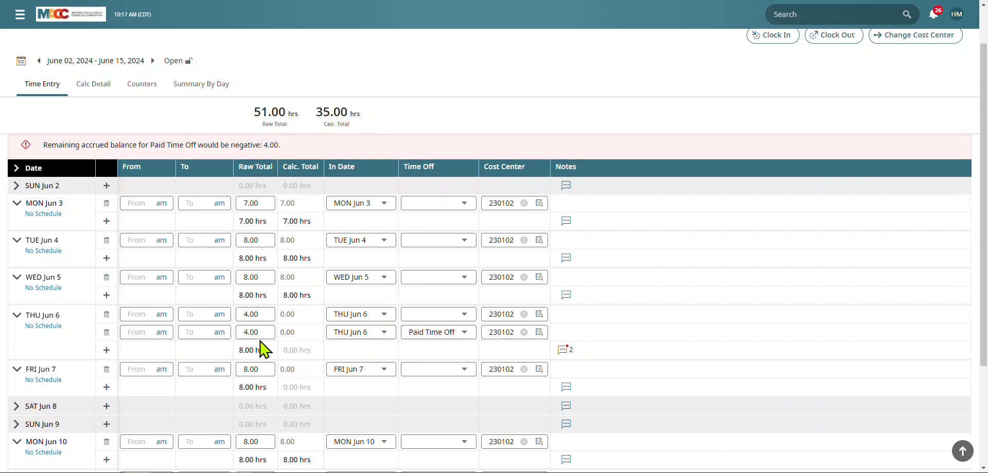
left_click(442, 333)
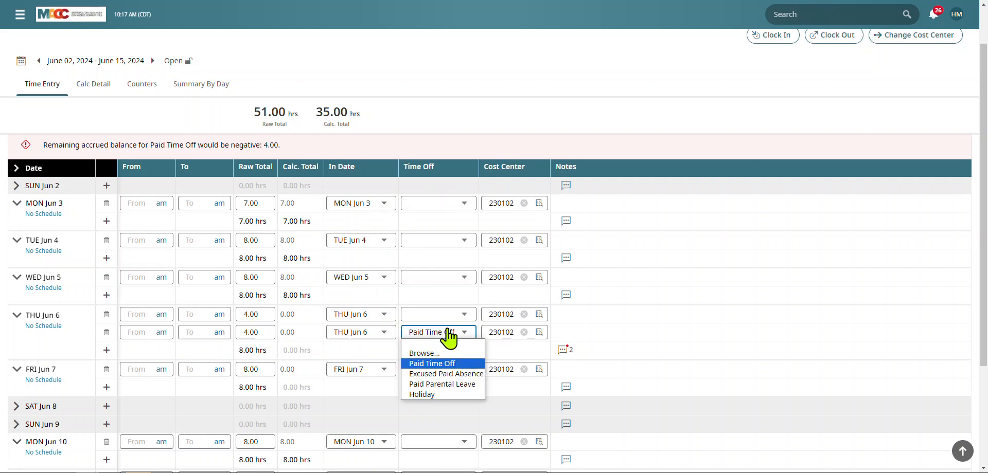
left_click(106, 332)
left_click(106, 332)
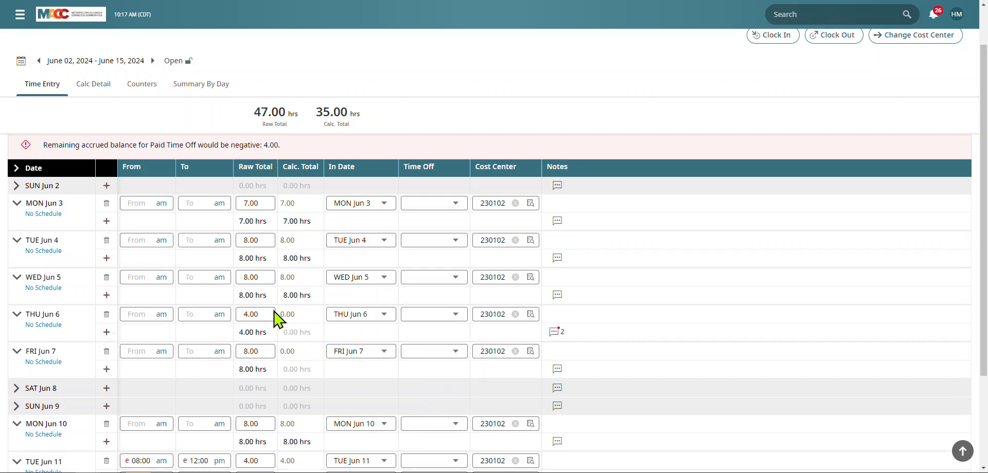
Step: Set Thursday June 6's raw hours to 8.00 and save the timesheet
left_click(248, 314)
left_click(581, 133)
scroll(674, 234, "up", 2)
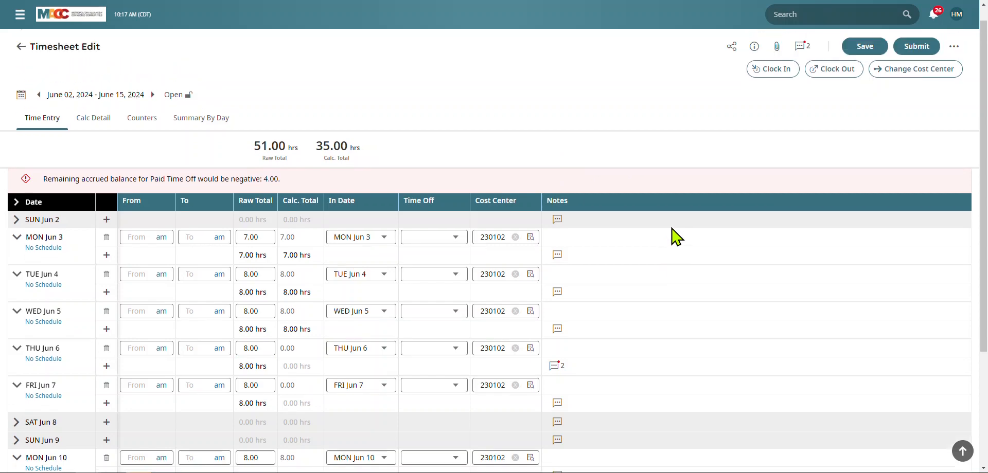
scroll(674, 237, "up", 1)
left_click(861, 66)
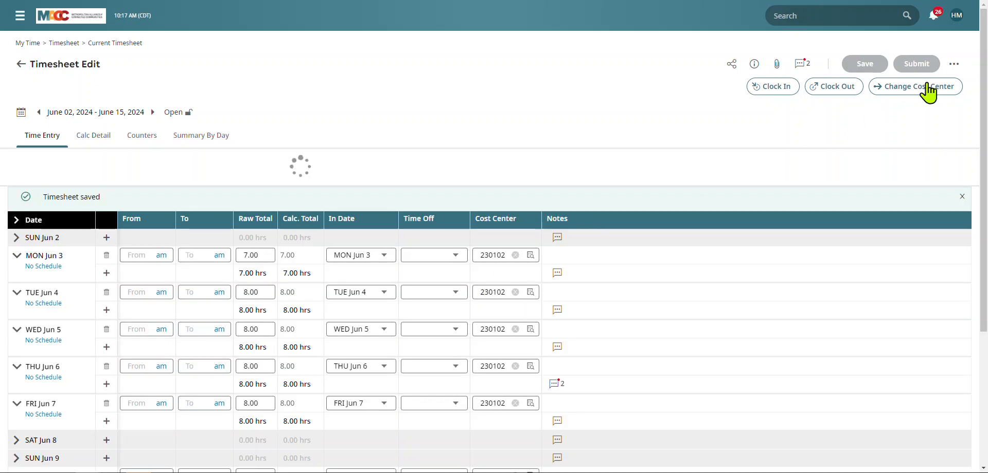
Step: Try submitting, then delete Tuesday June 11's 08:00–12:00 entry
left_click(917, 66)
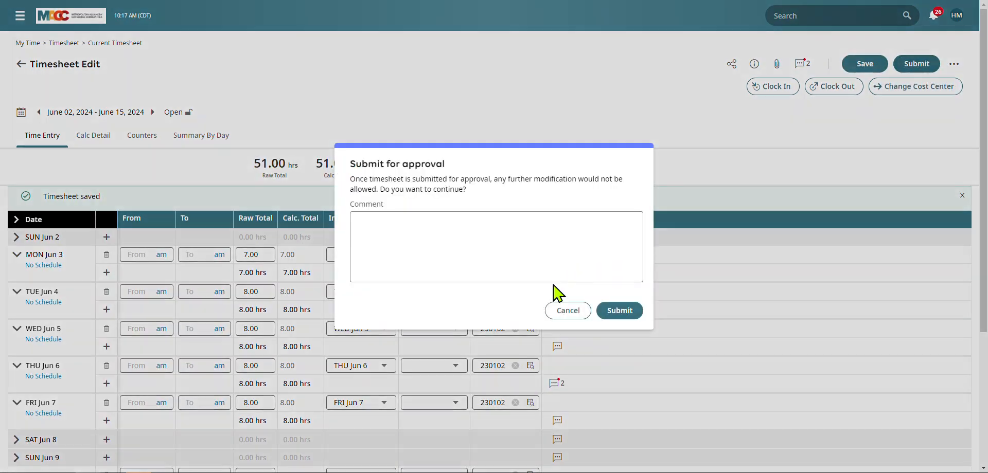
left_click(620, 311)
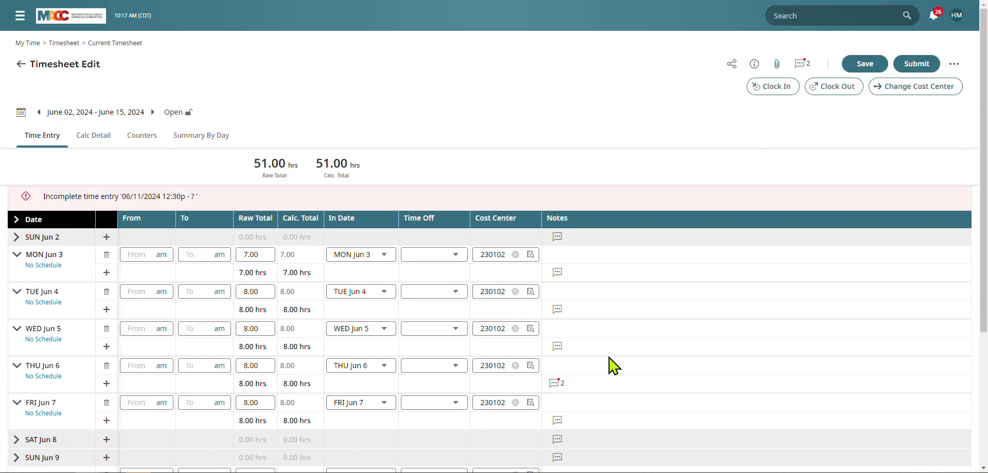
scroll(613, 363, "down", 3)
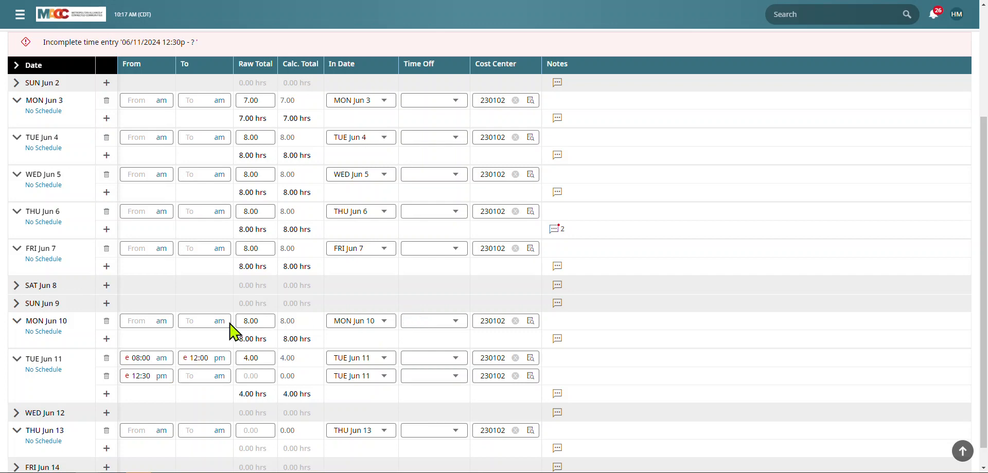
scroll(230, 326, "down", 1)
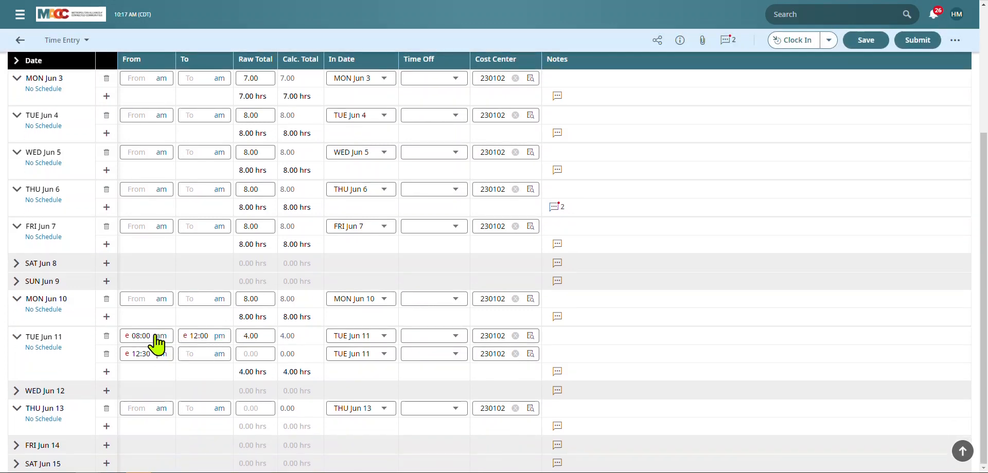
left_click(107, 354)
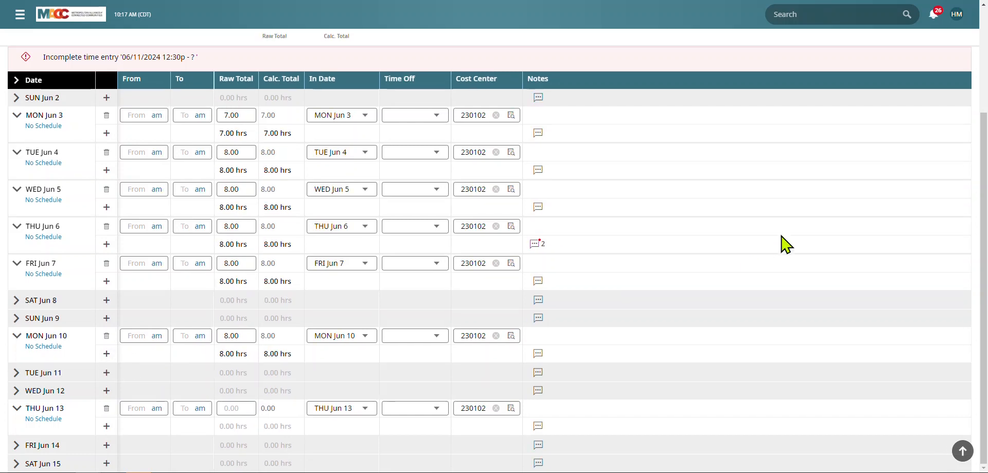
Step: Submit the June 2–15 timesheet for approval again and confirm Submit
scroll(875, 129, "up", 3)
scroll(912, 88, "up", 1)
left_click(918, 65)
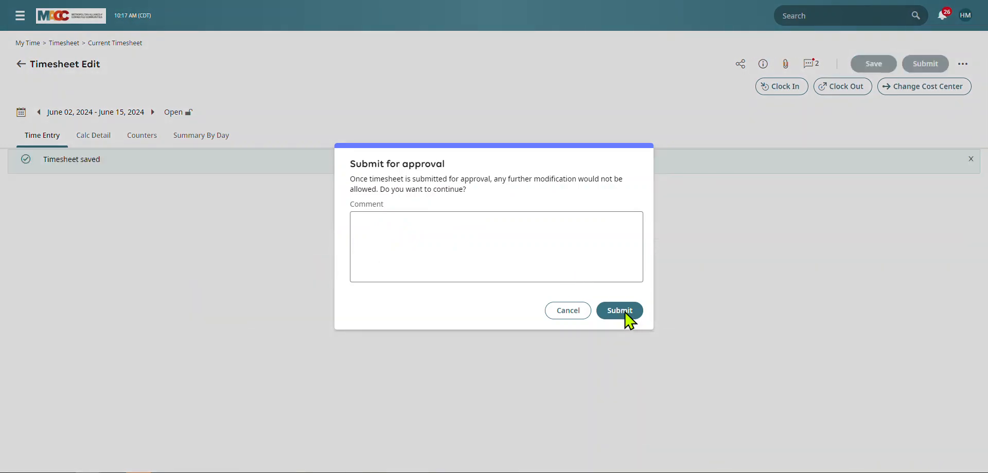
left_click(617, 311)
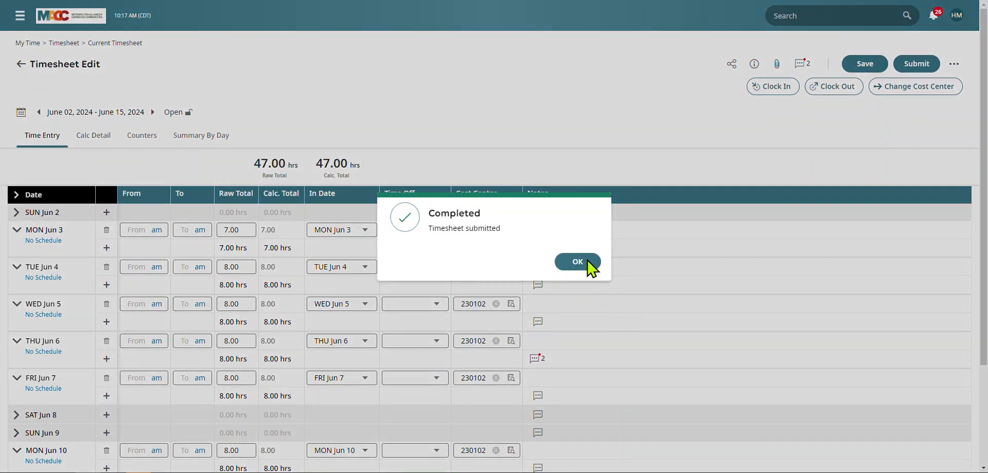
Step: Acknowledge the Completed dialog and review the Submitted timesheet locked at 47.00 hours
left_click(577, 262)
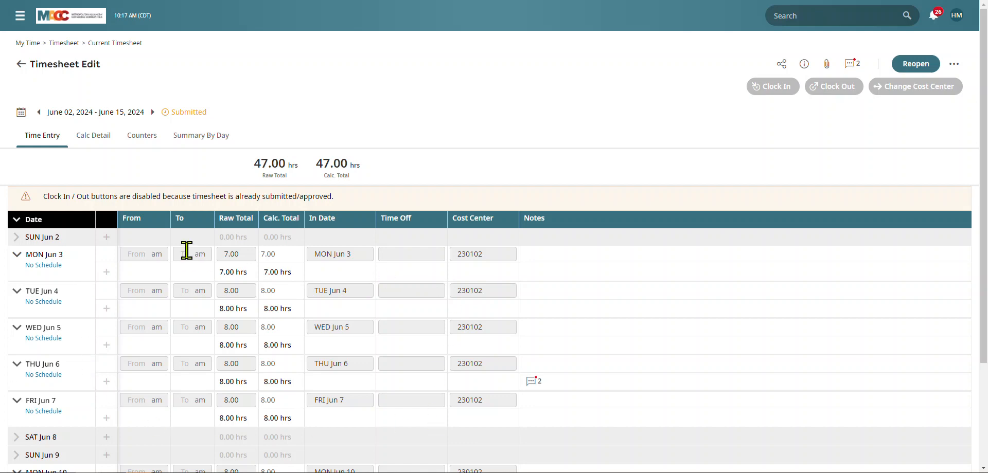
scroll(208, 332, "down", 3)
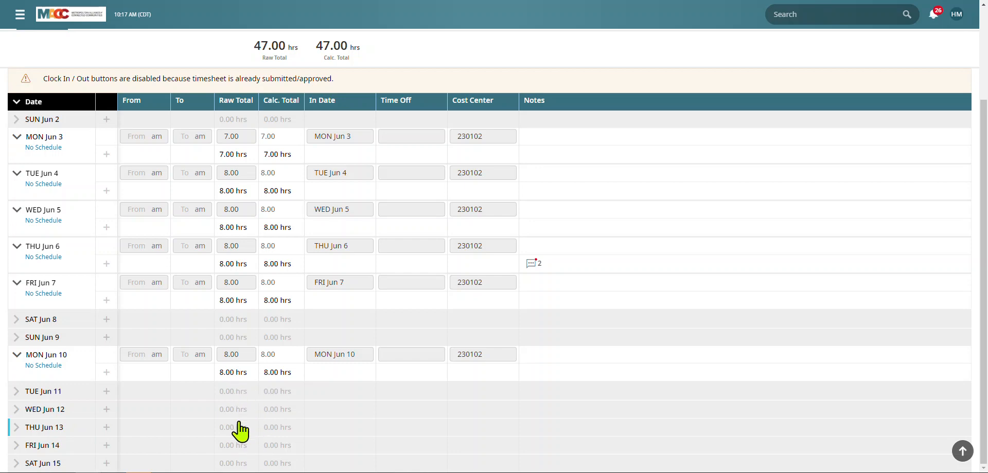
scroll(520, 310, "up", 3)
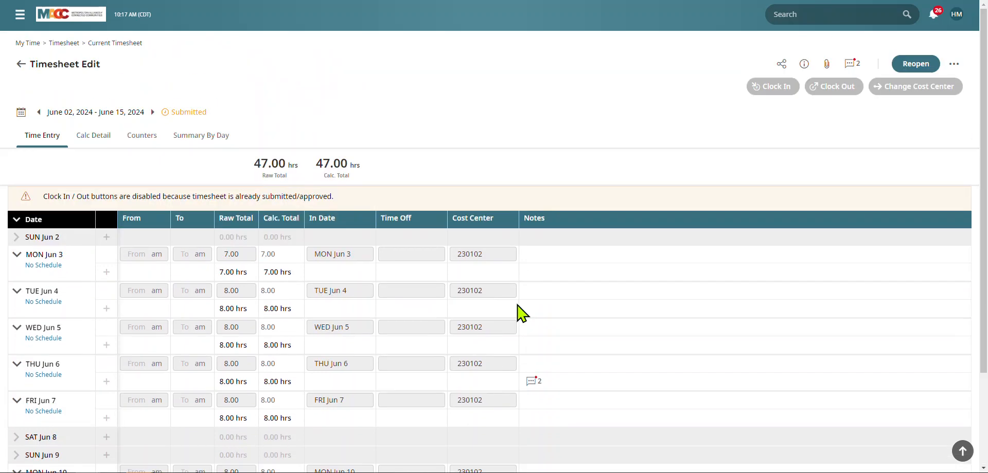
Step: Reopen the submitted timesheet and check it is Open again at 47.00 hours
left_click(924, 67)
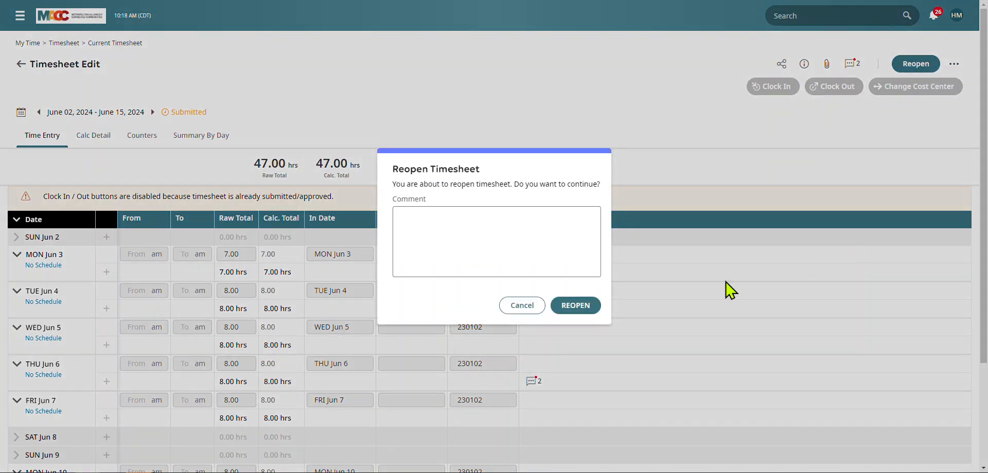
left_click(572, 311)
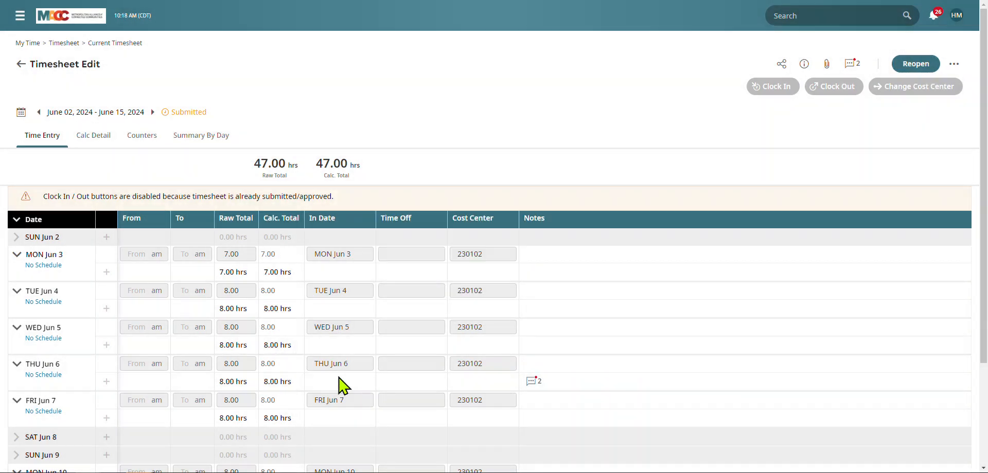
left_click(586, 267)
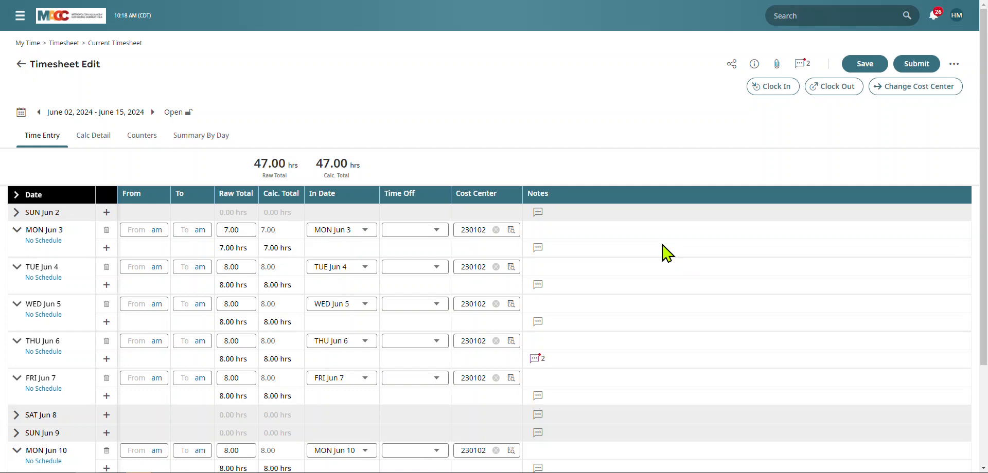
scroll(620, 254, "down", 2)
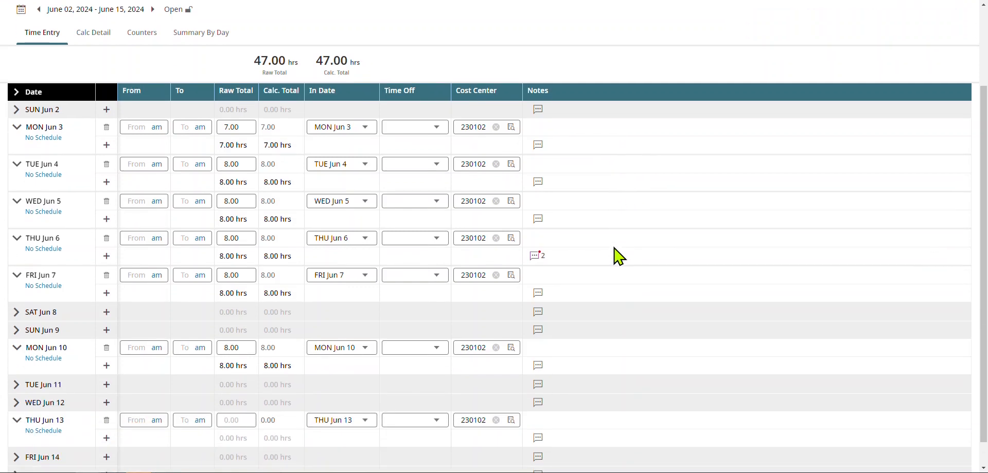
scroll(415, 308, "up", 2)
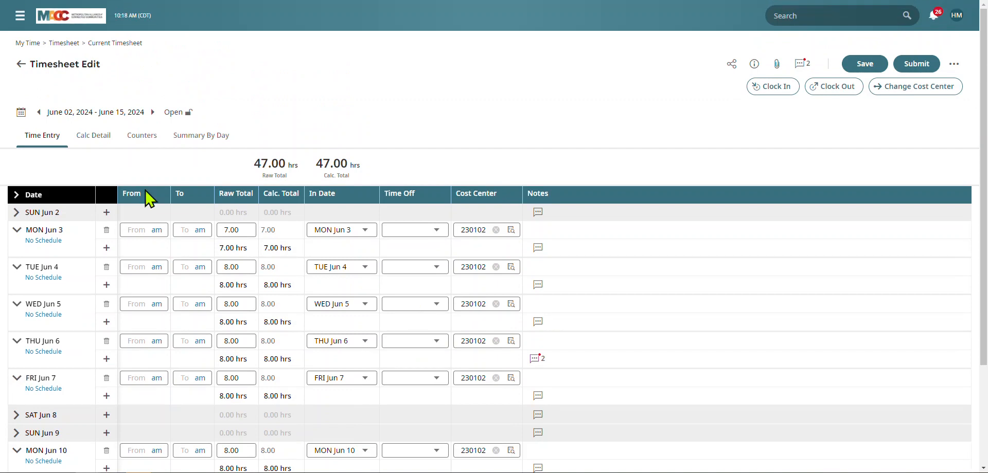
scroll(355, 280, "down", 1)
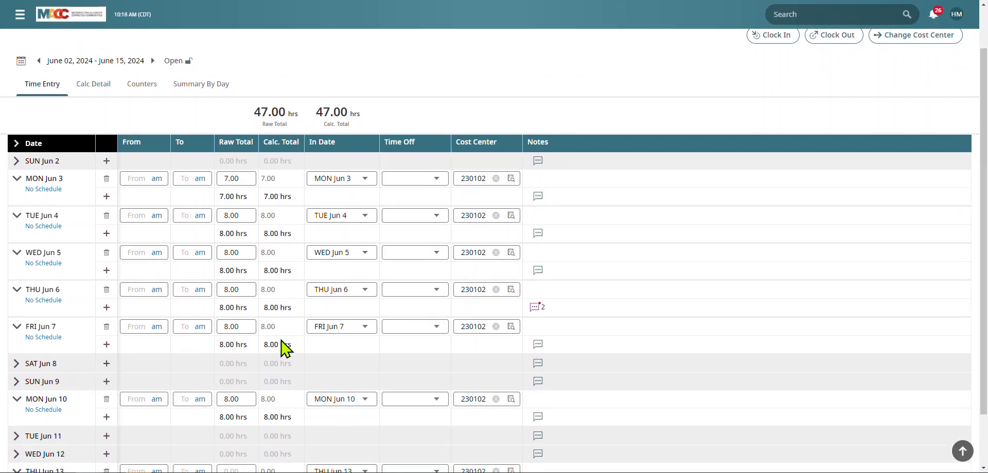
left_click(415, 327)
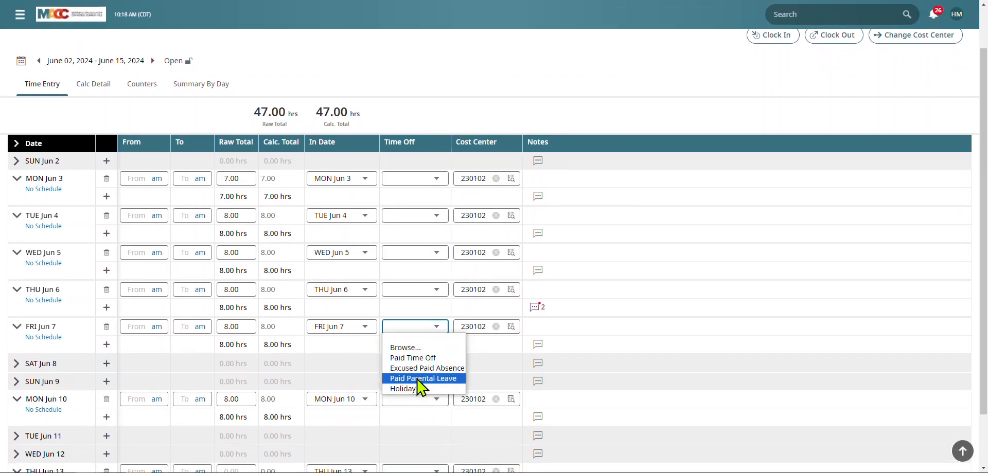
left_click(414, 347)
left_click(412, 331)
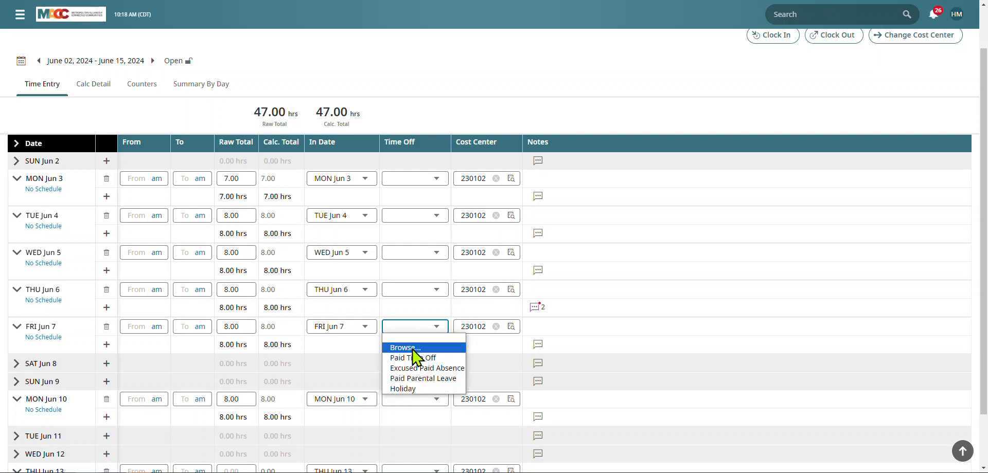
left_click(412, 348)
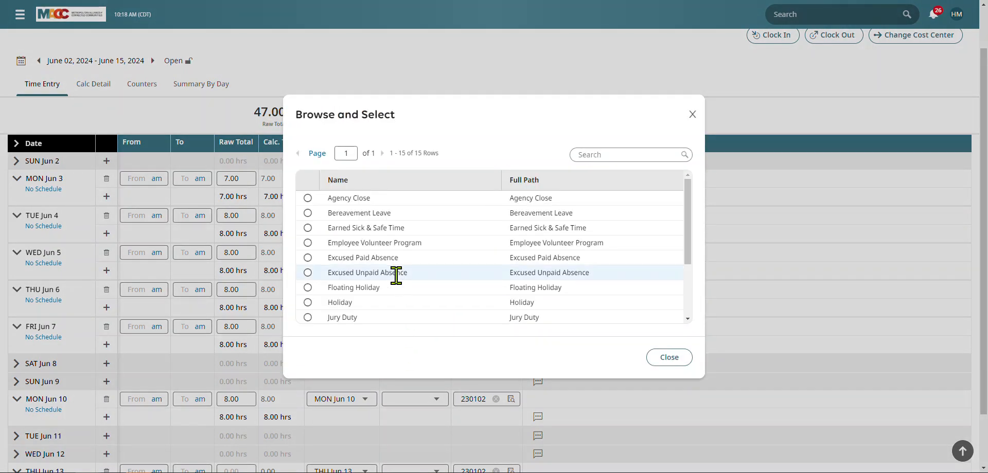
scroll(396, 276, "down", 2)
scroll(400, 281, "up", 2)
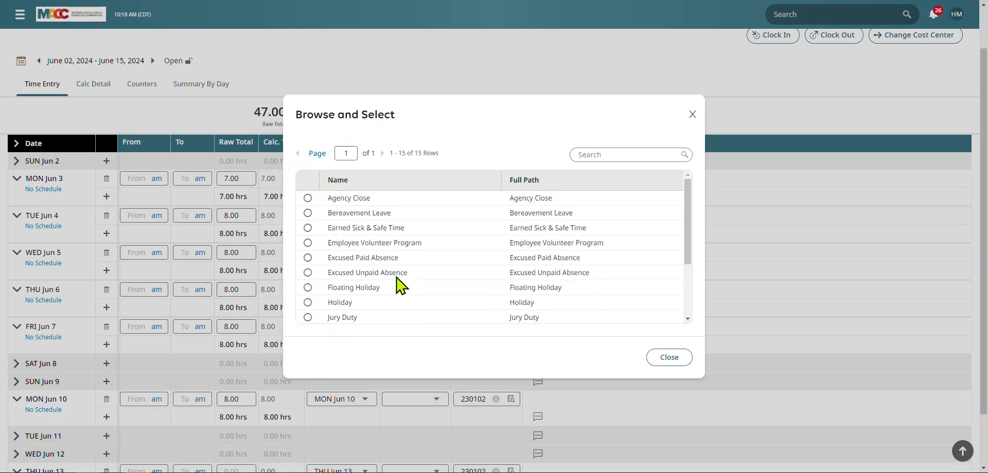
left_click(668, 358)
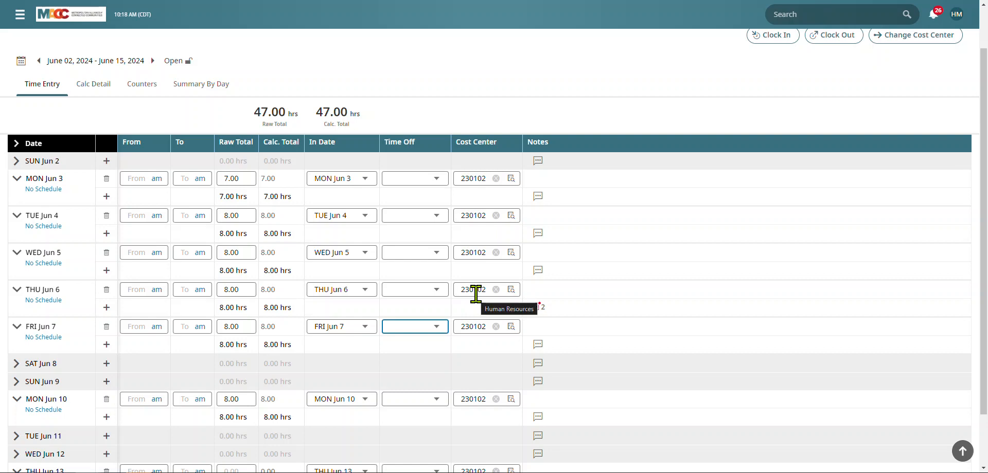
scroll(397, 371, "up", 1)
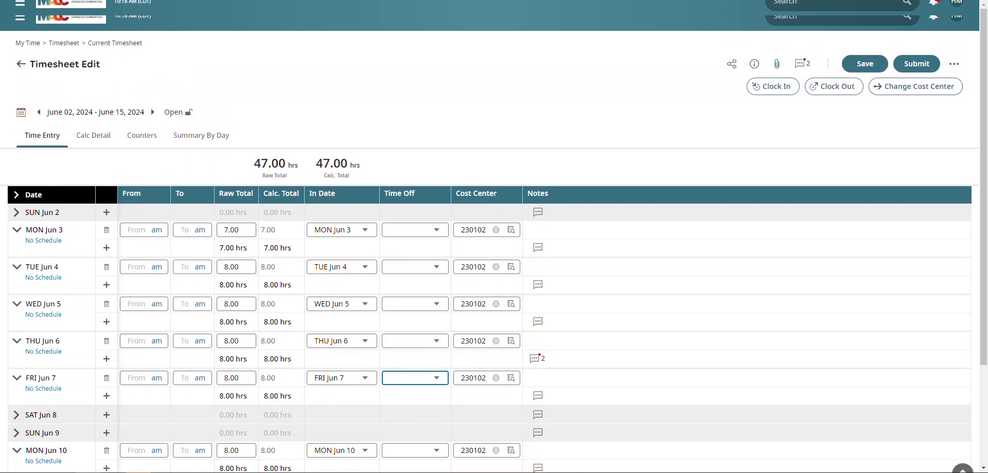